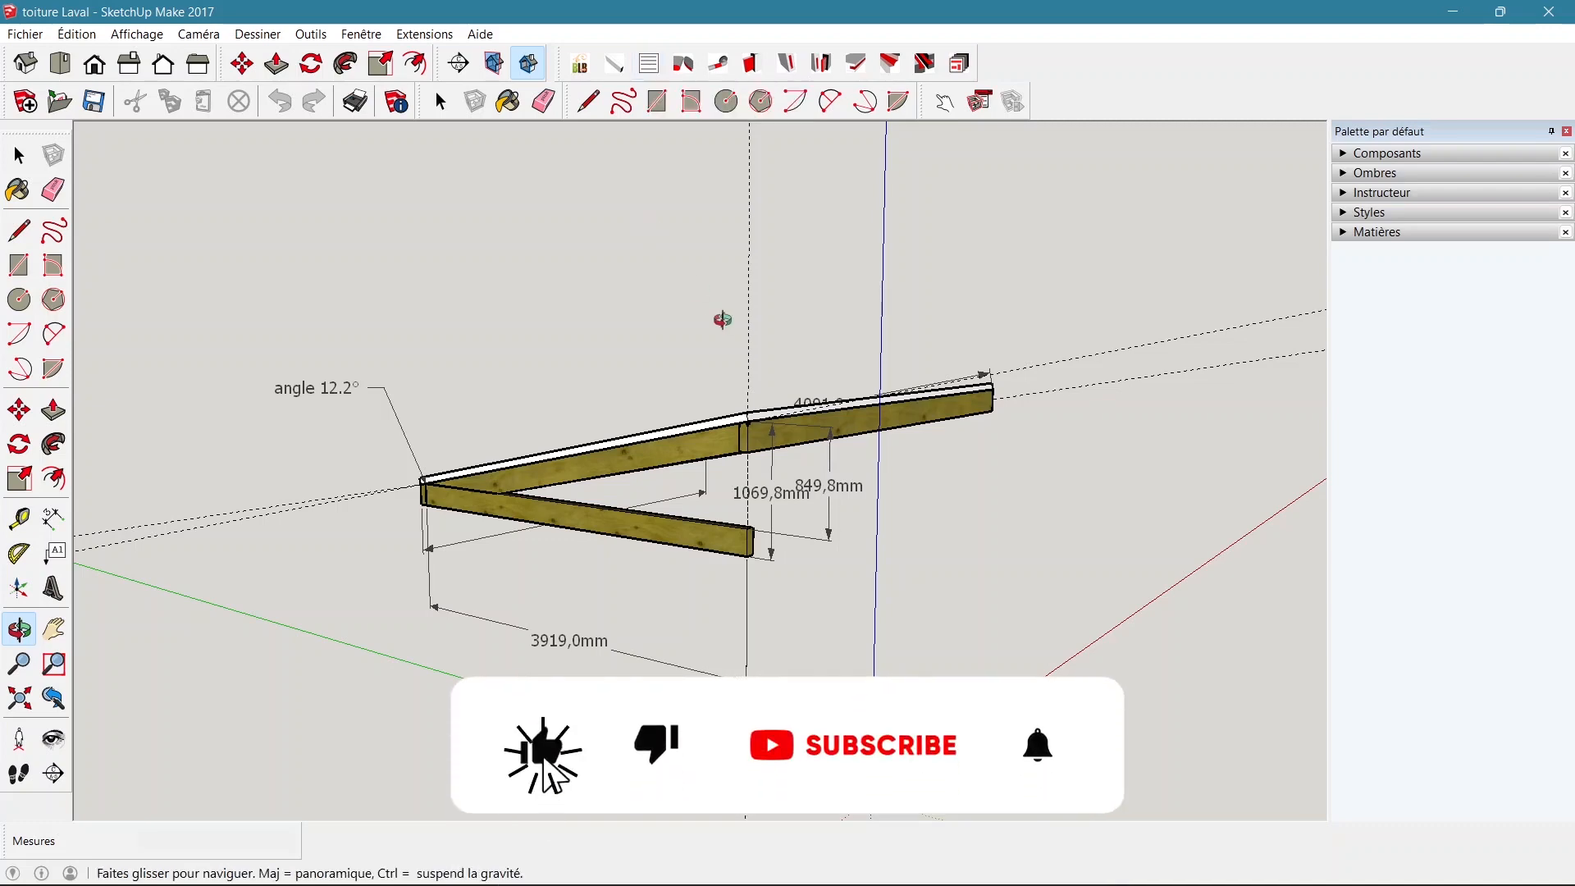
# Generate the cut list (fiche de débit) for the whole roof structure as a CSV file
pyautogui.moveTo(722, 320); pyautogui.dragTo(555, 306)
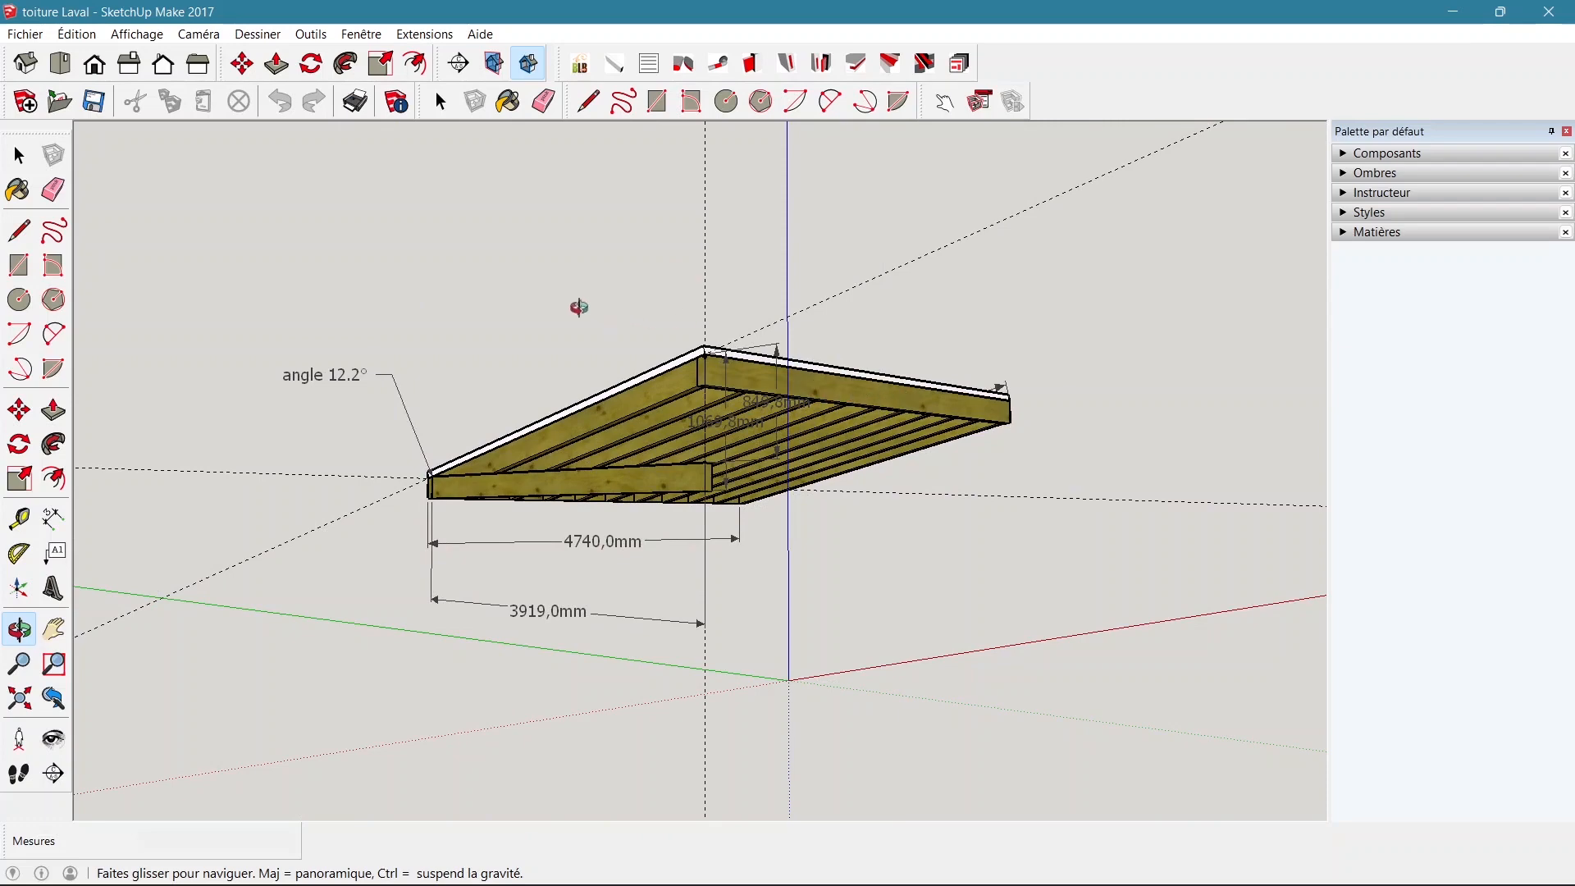
pyautogui.moveTo(579, 308); pyautogui.dragTo(514, 229)
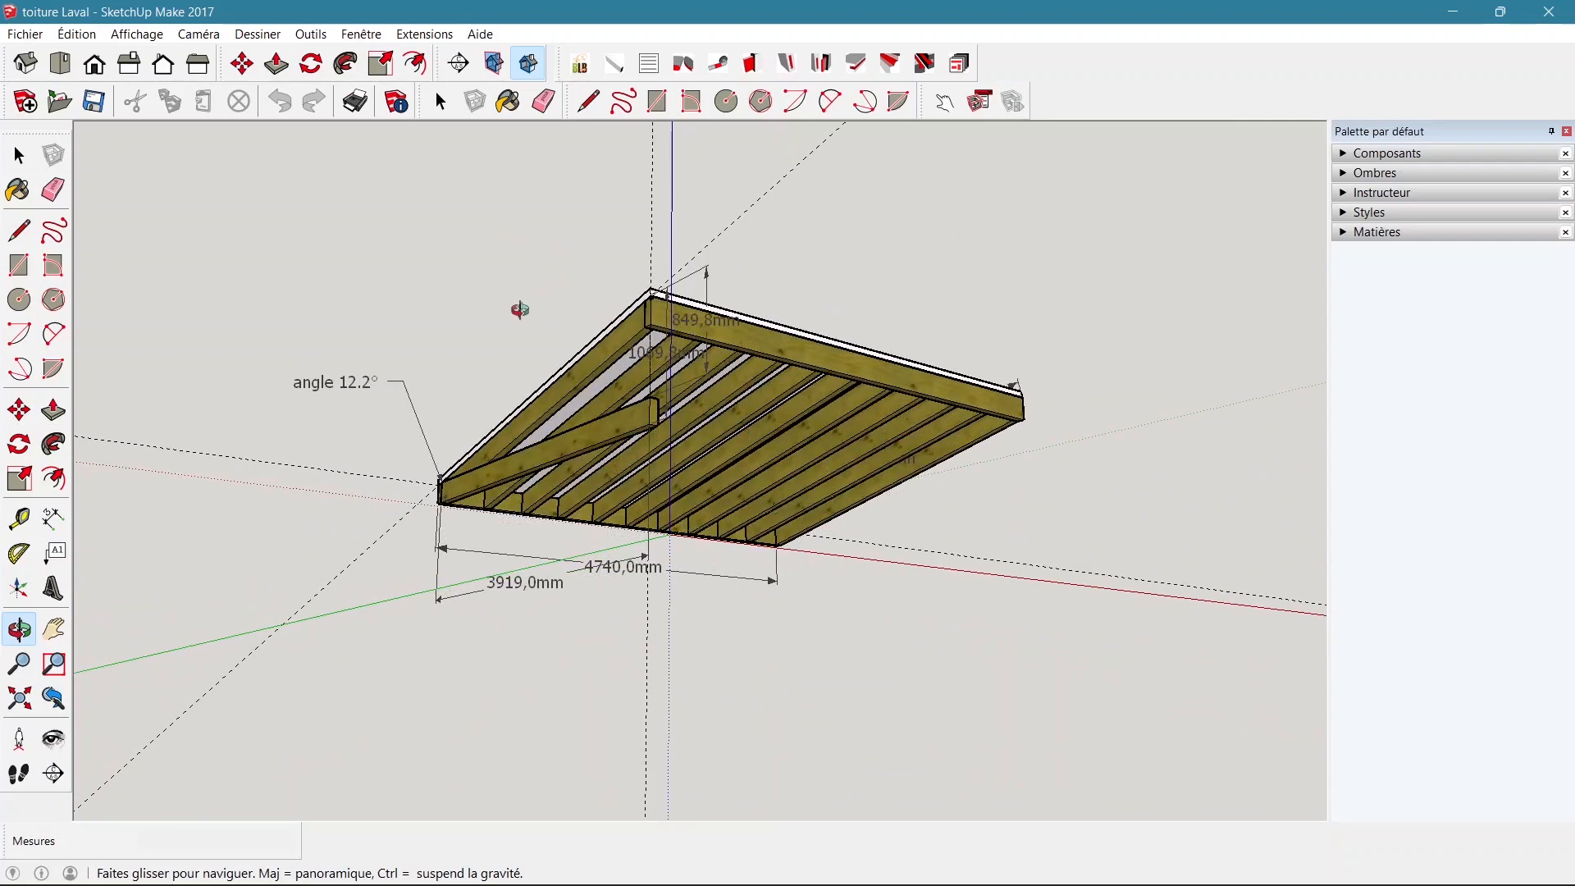
pyautogui.moveTo(519, 308); pyautogui.dragTo(1178, 246)
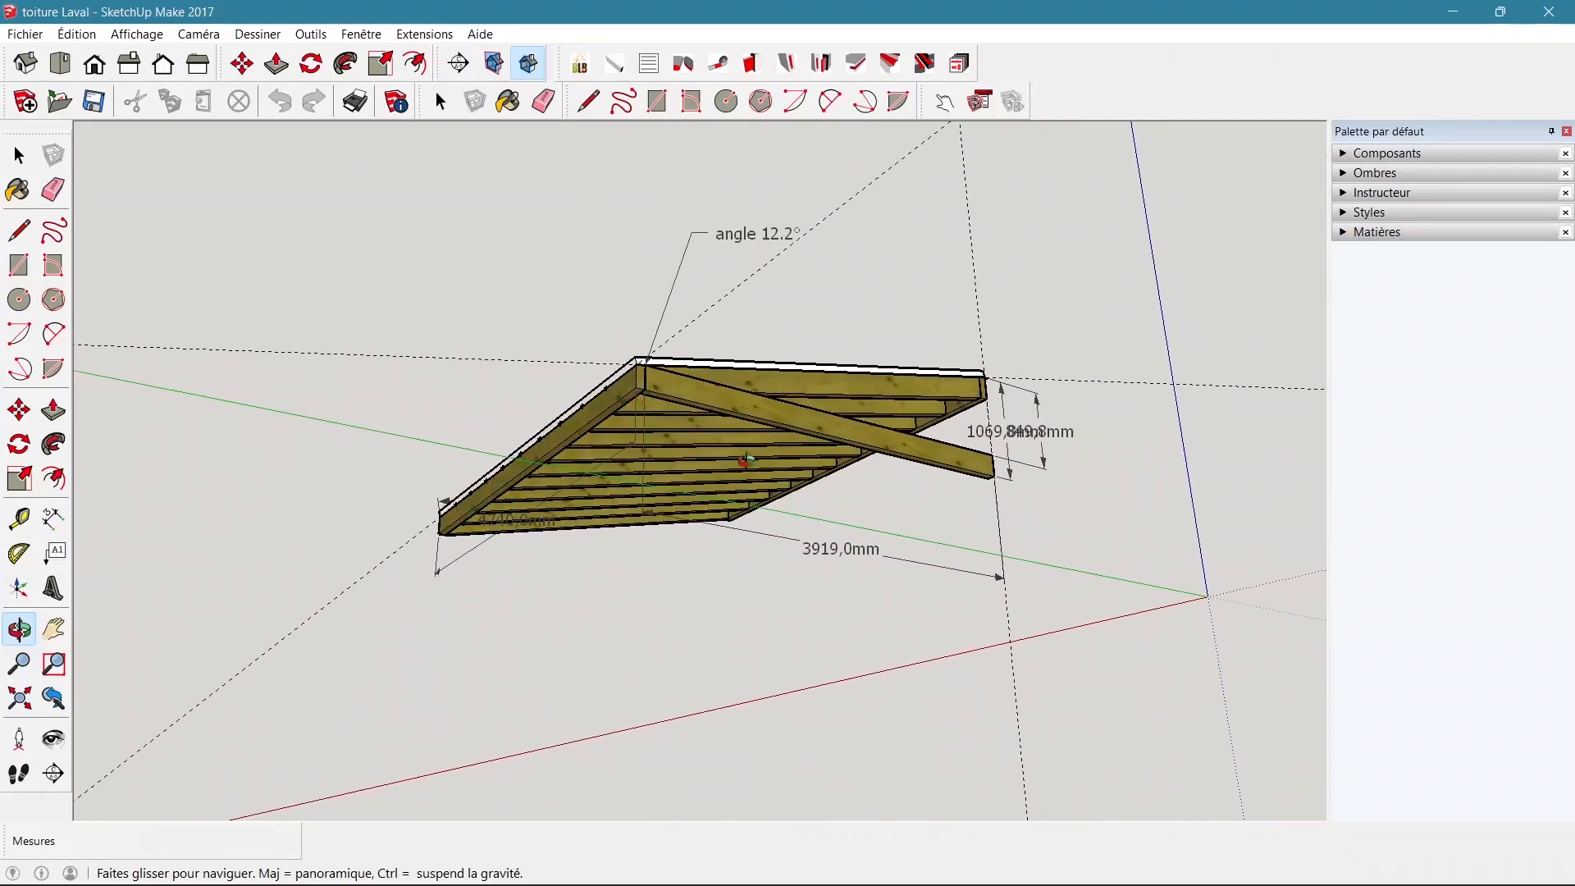
pyautogui.moveTo(819, 306); pyautogui.dragTo(802, 563)
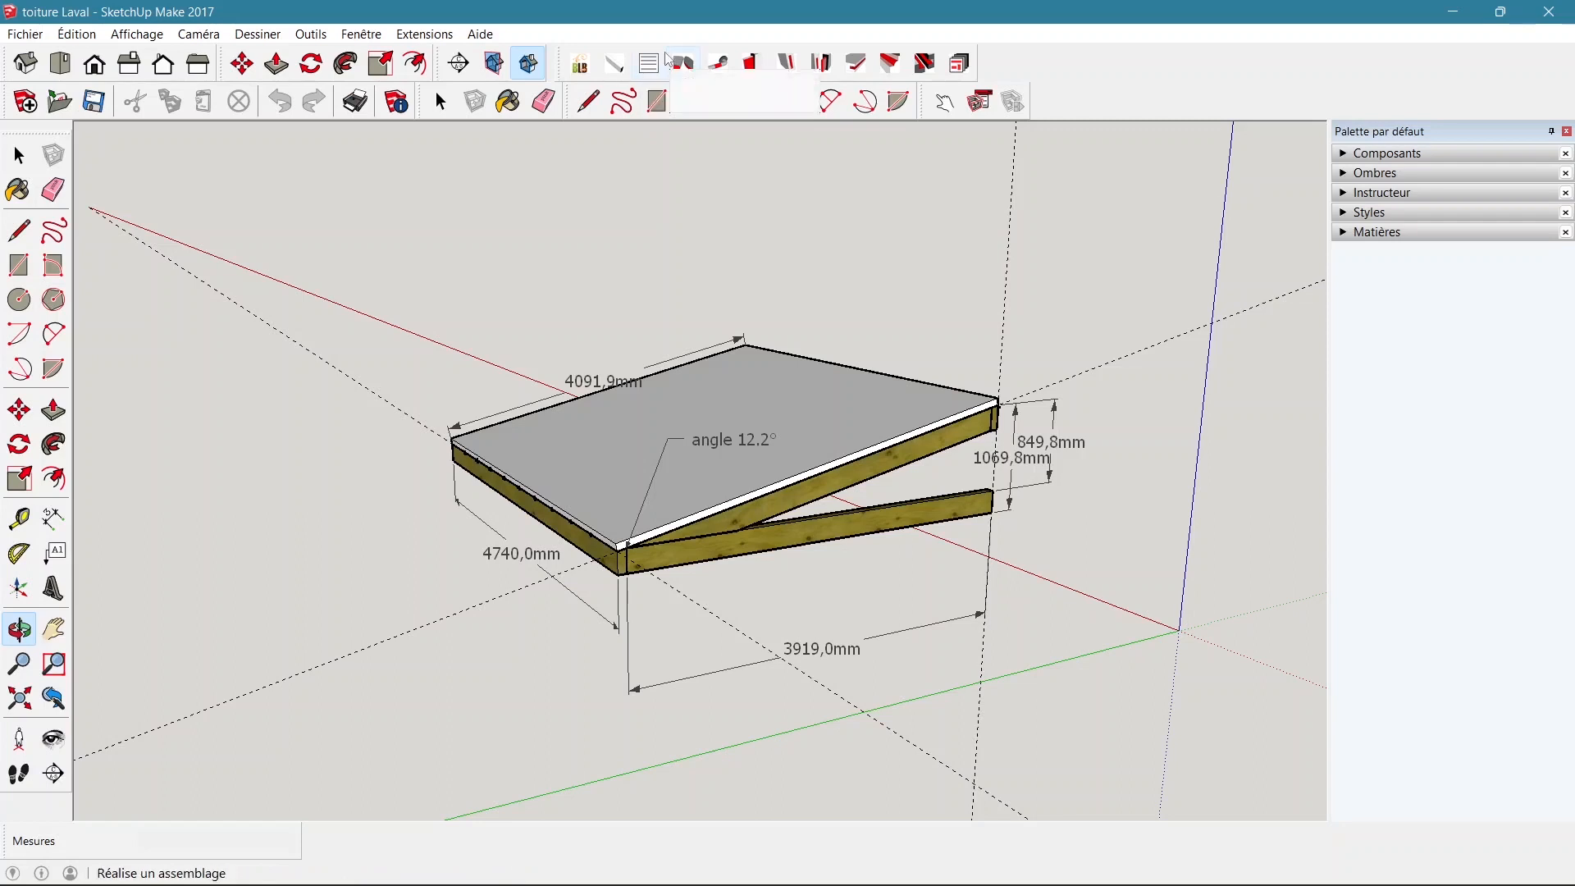
pyautogui.click(646, 67)
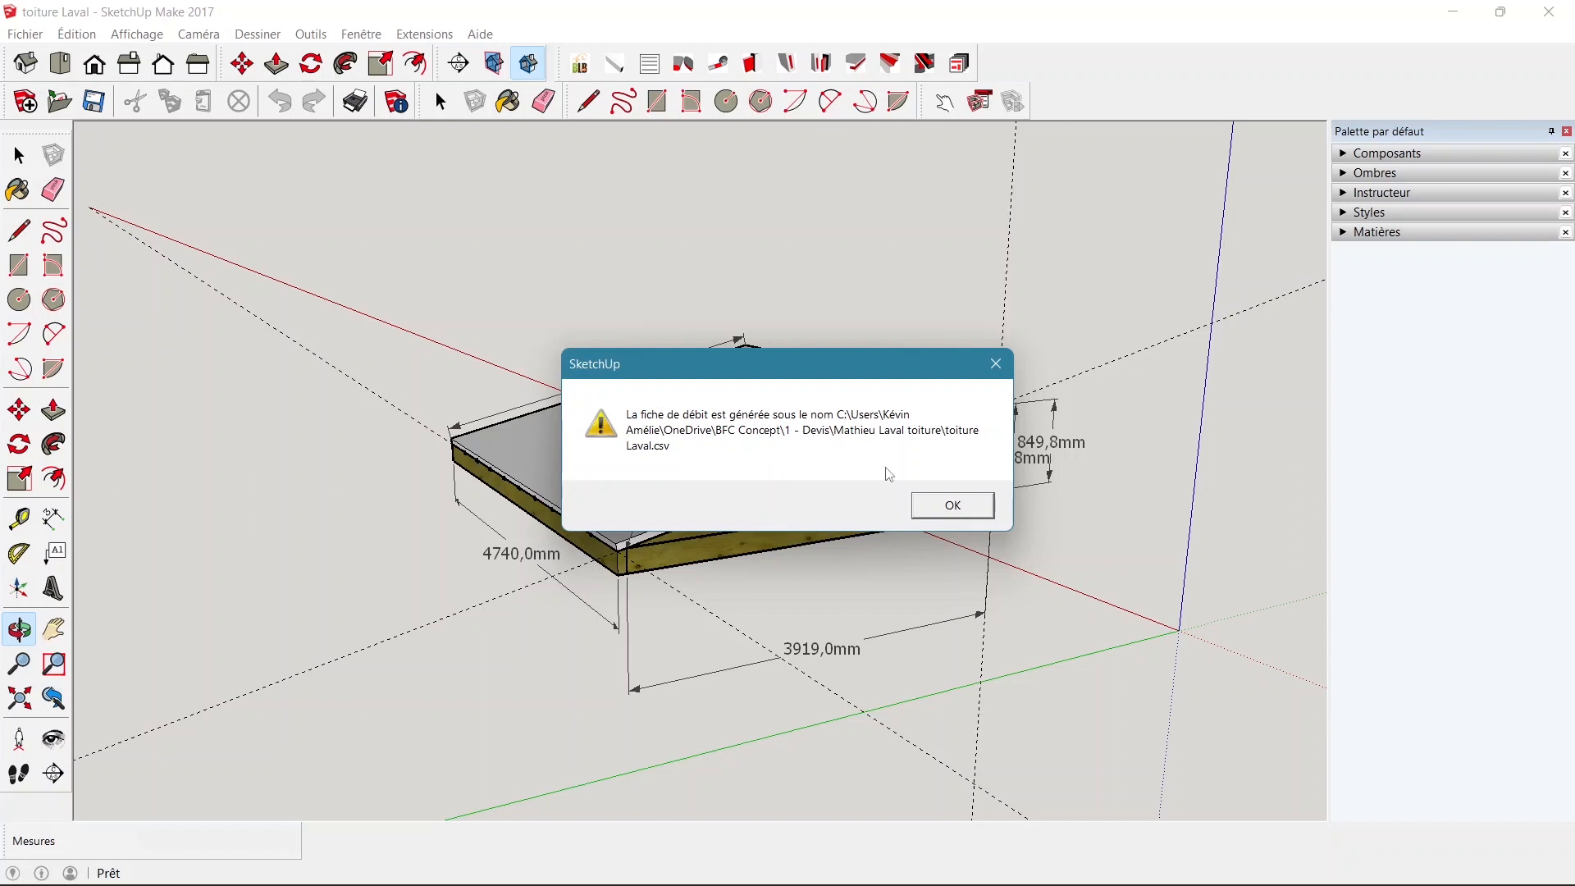
pyautogui.click(952, 507)
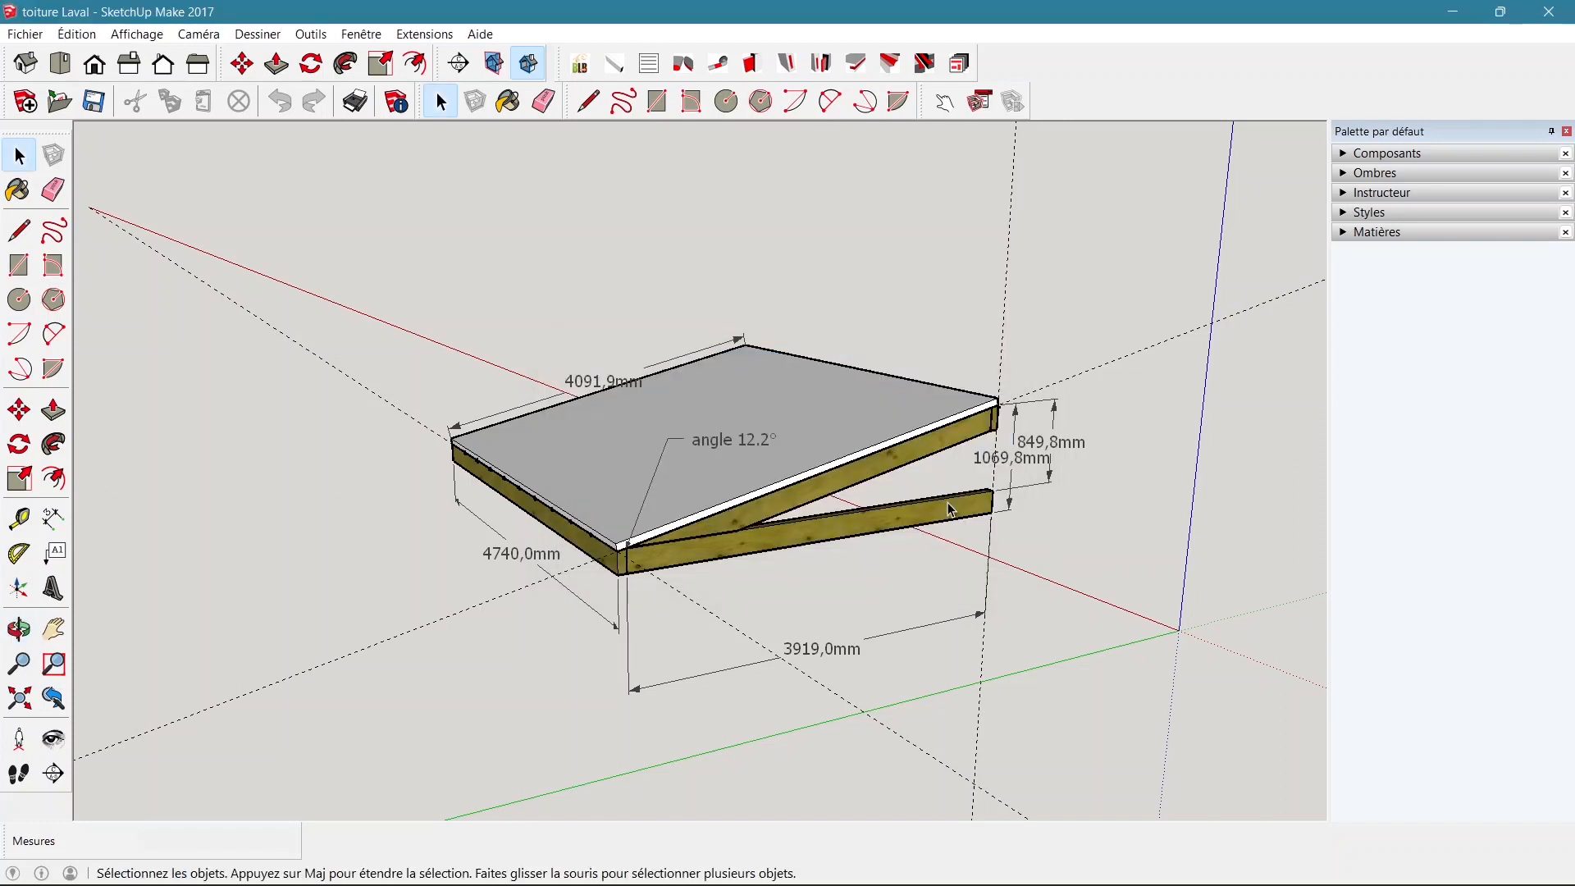
# Open the generated whole-roof cut list CSV in Excel from the project folder and review the listed parts
pyautogui.hotkey('alt', 'Tab')
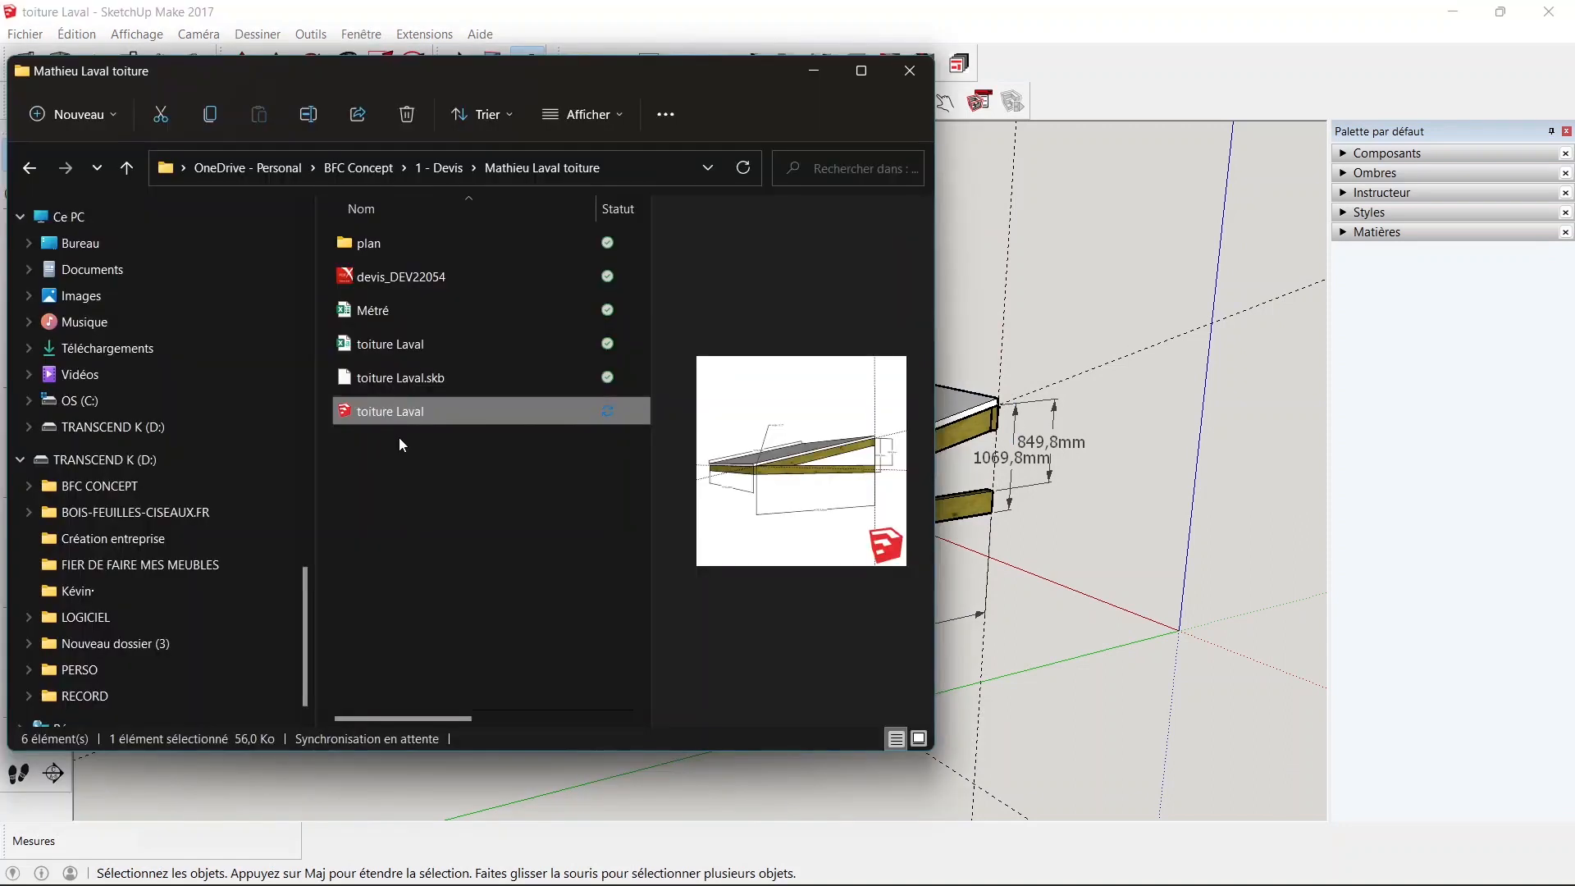
pyautogui.doubleClick(391, 343)
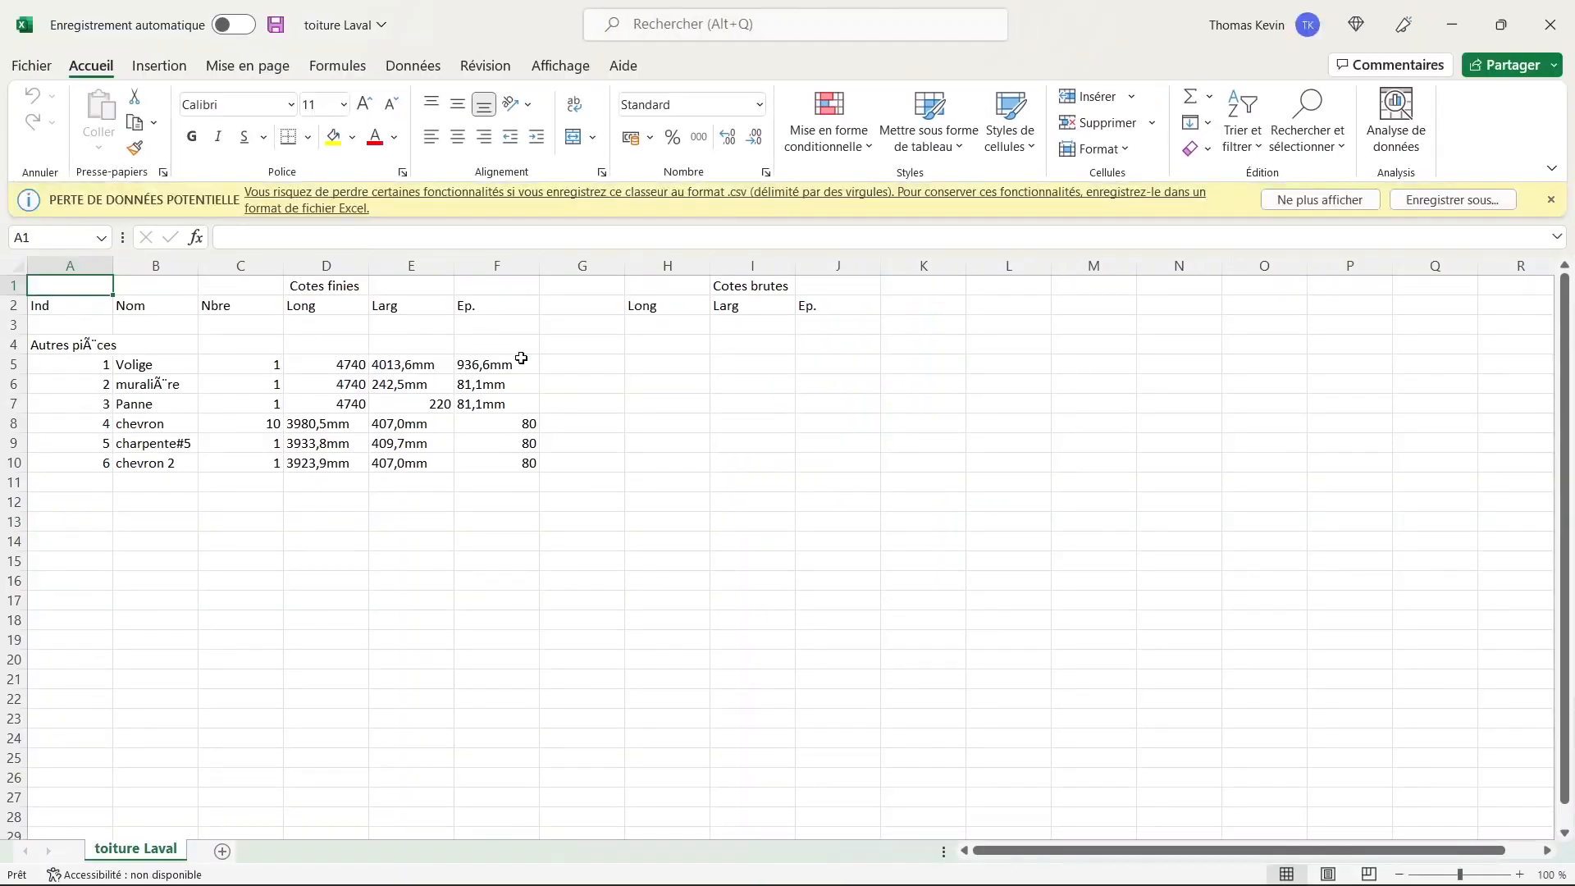
pyautogui.click(155, 443)
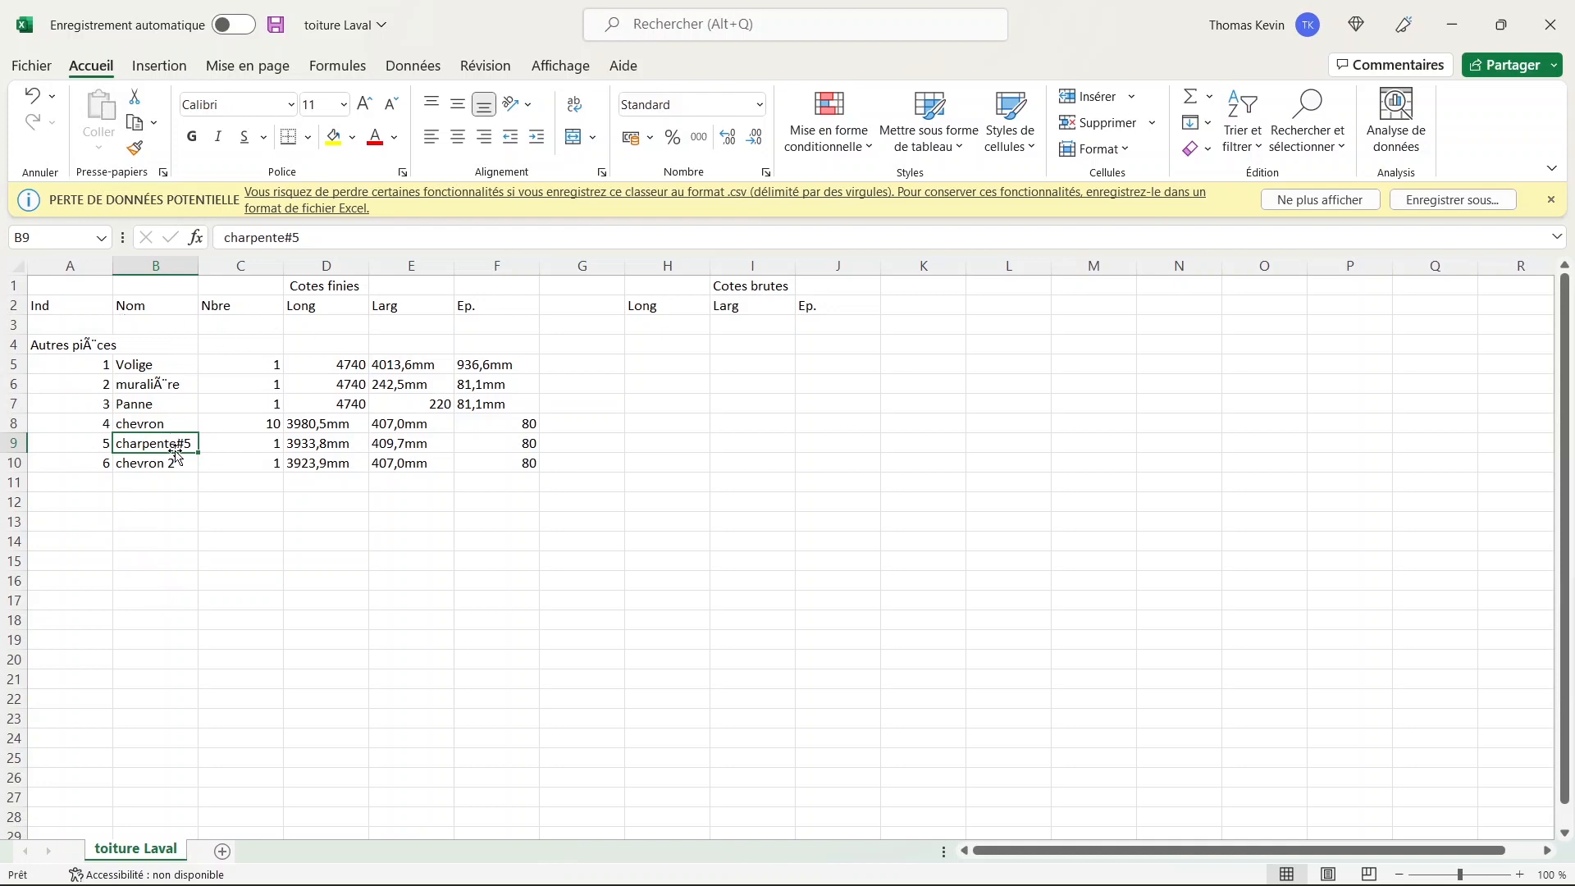
pyautogui.click(186, 361)
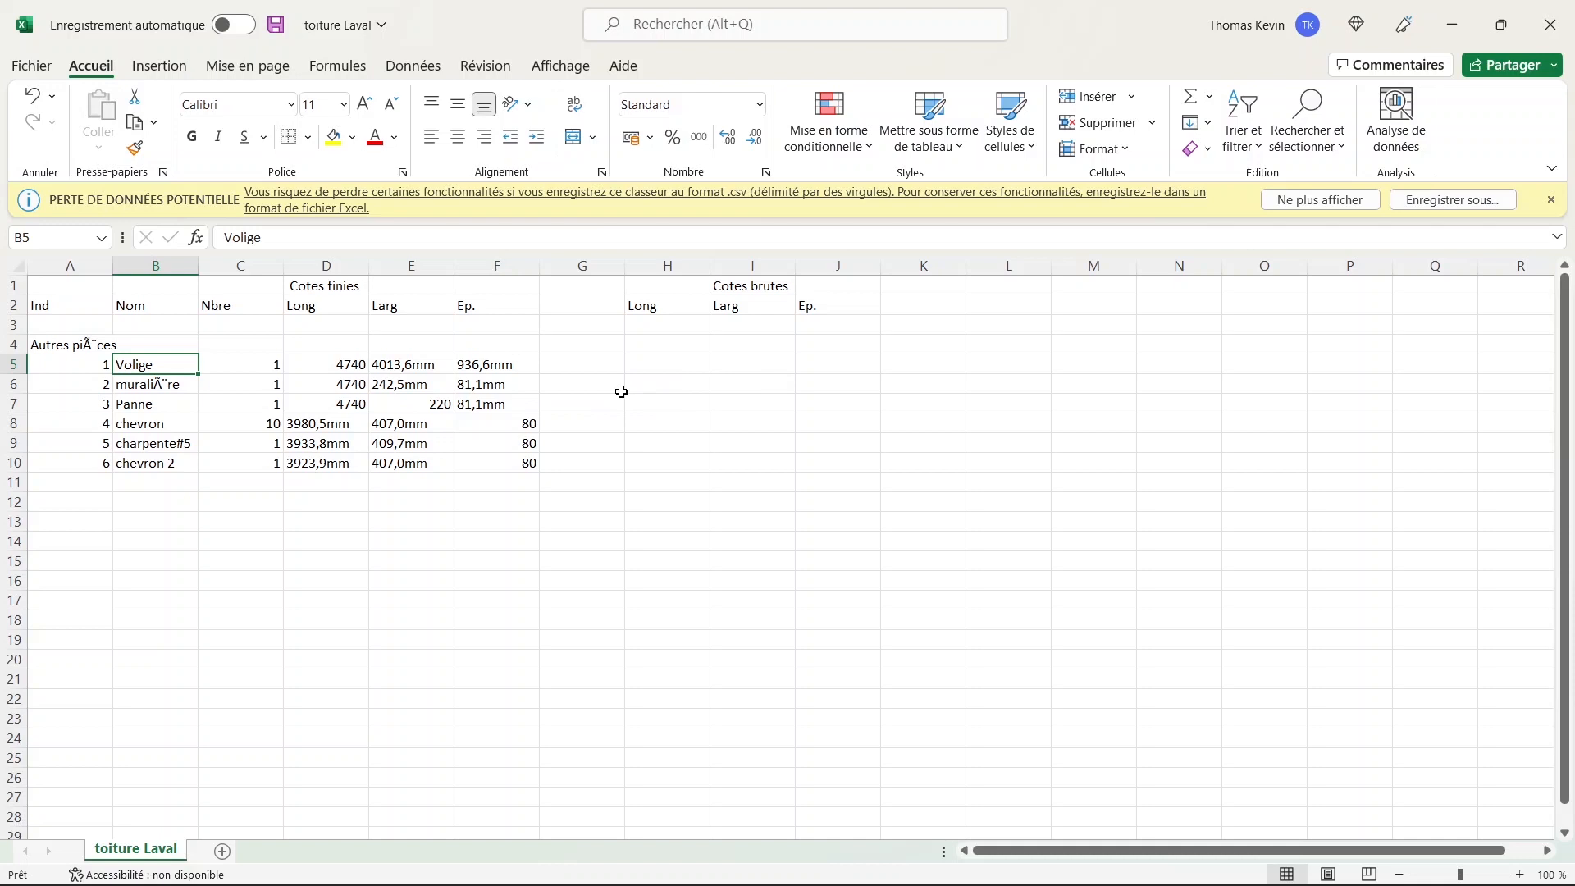
# Calculate raw dimensions for the first three parts by entering =D5+200 in H5 and filling the formula across H5:J7
pyautogui.click(672, 367)
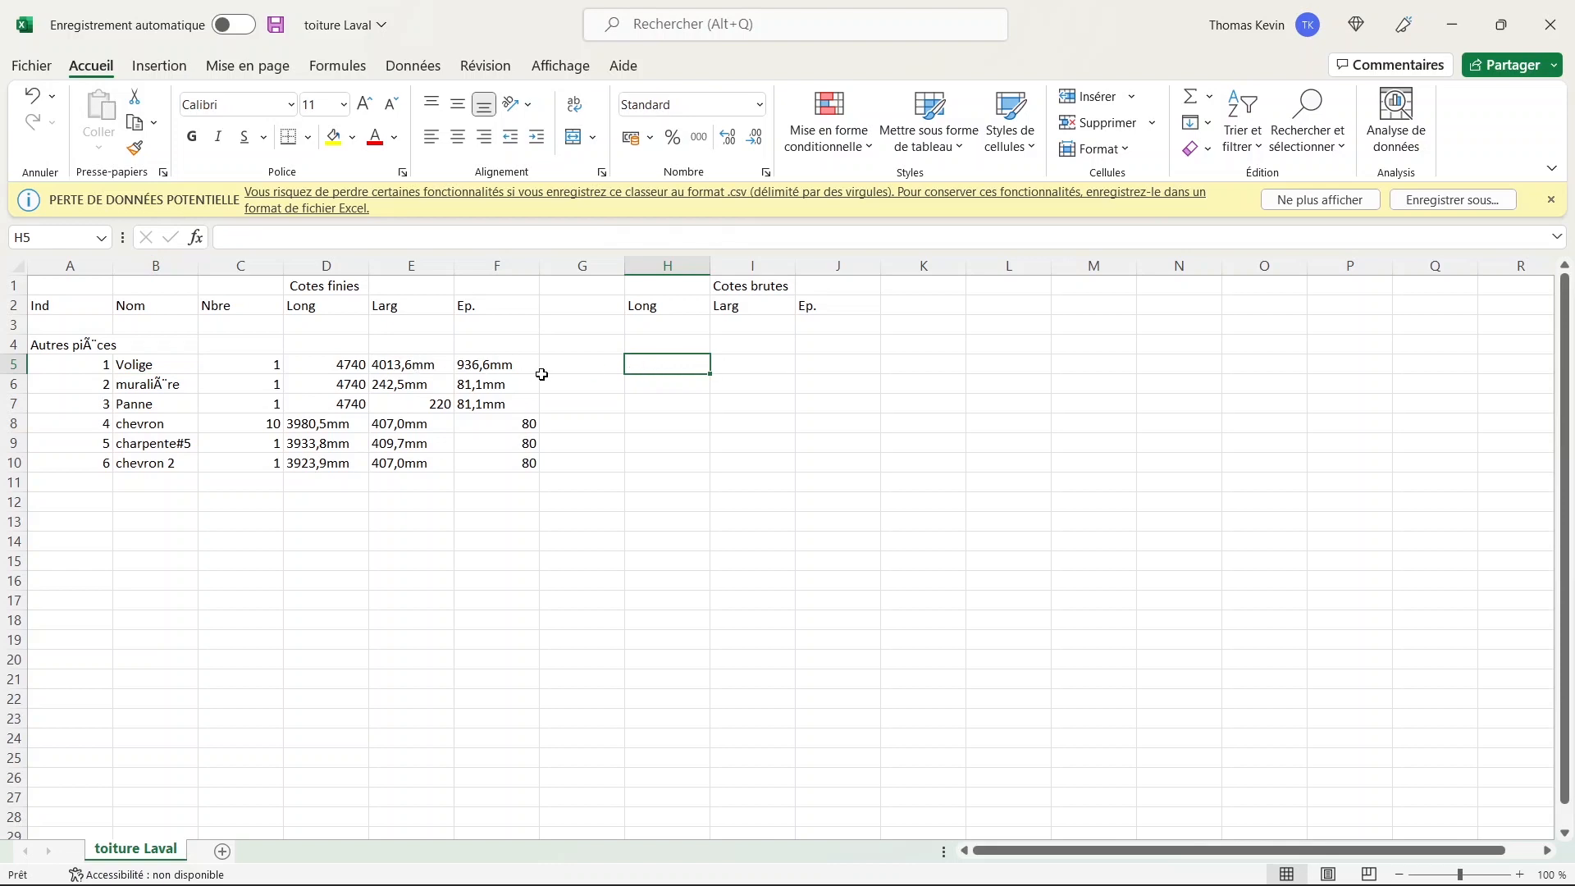
pyautogui.write('=')
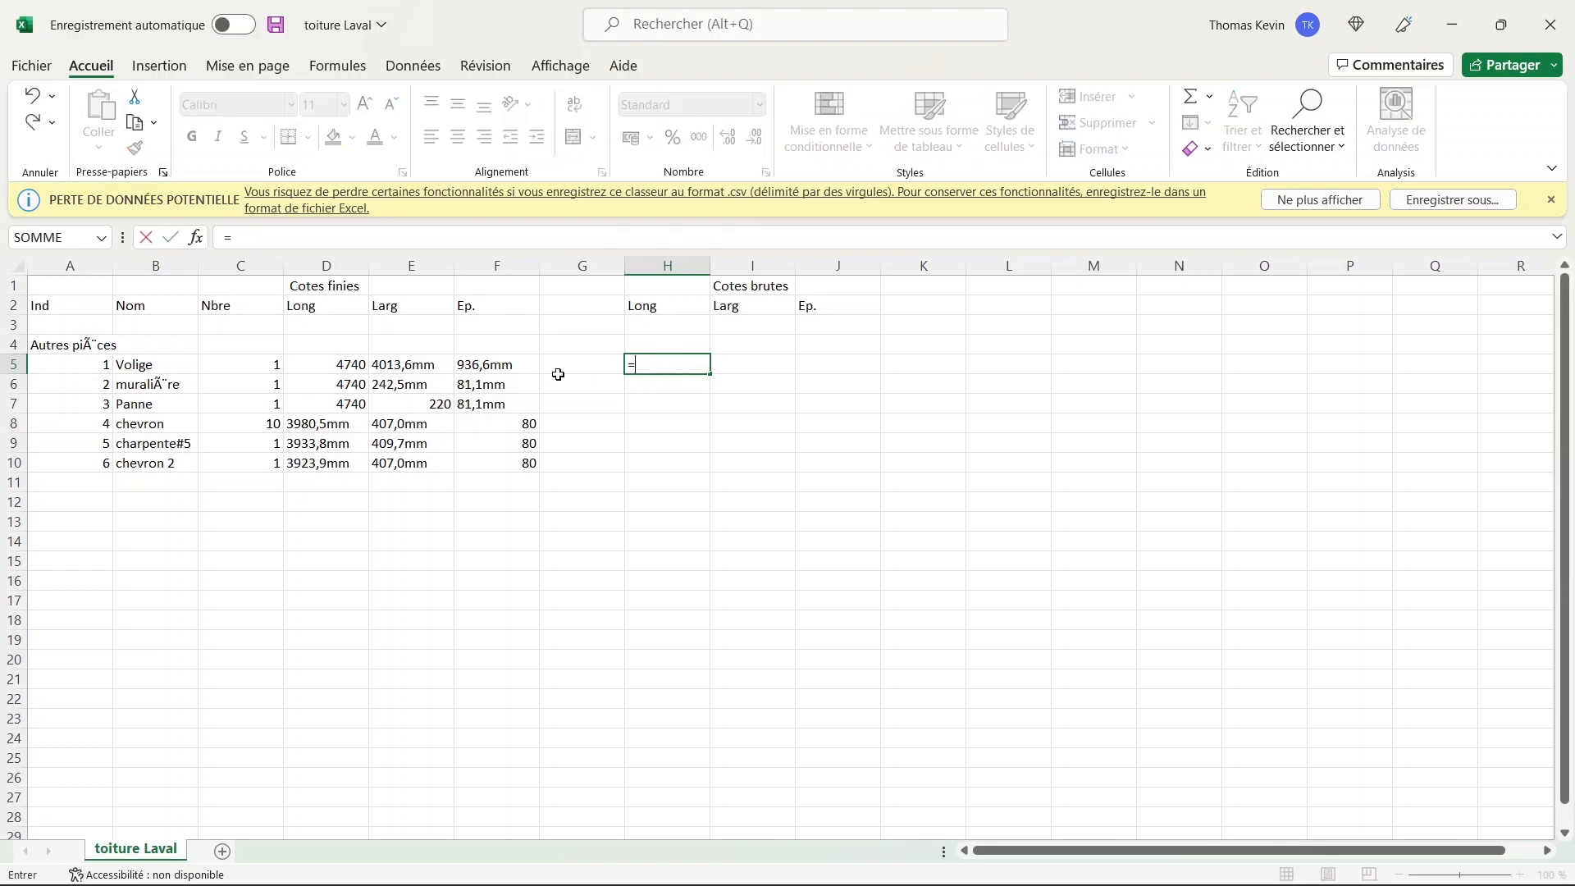
pyautogui.click(347, 367)
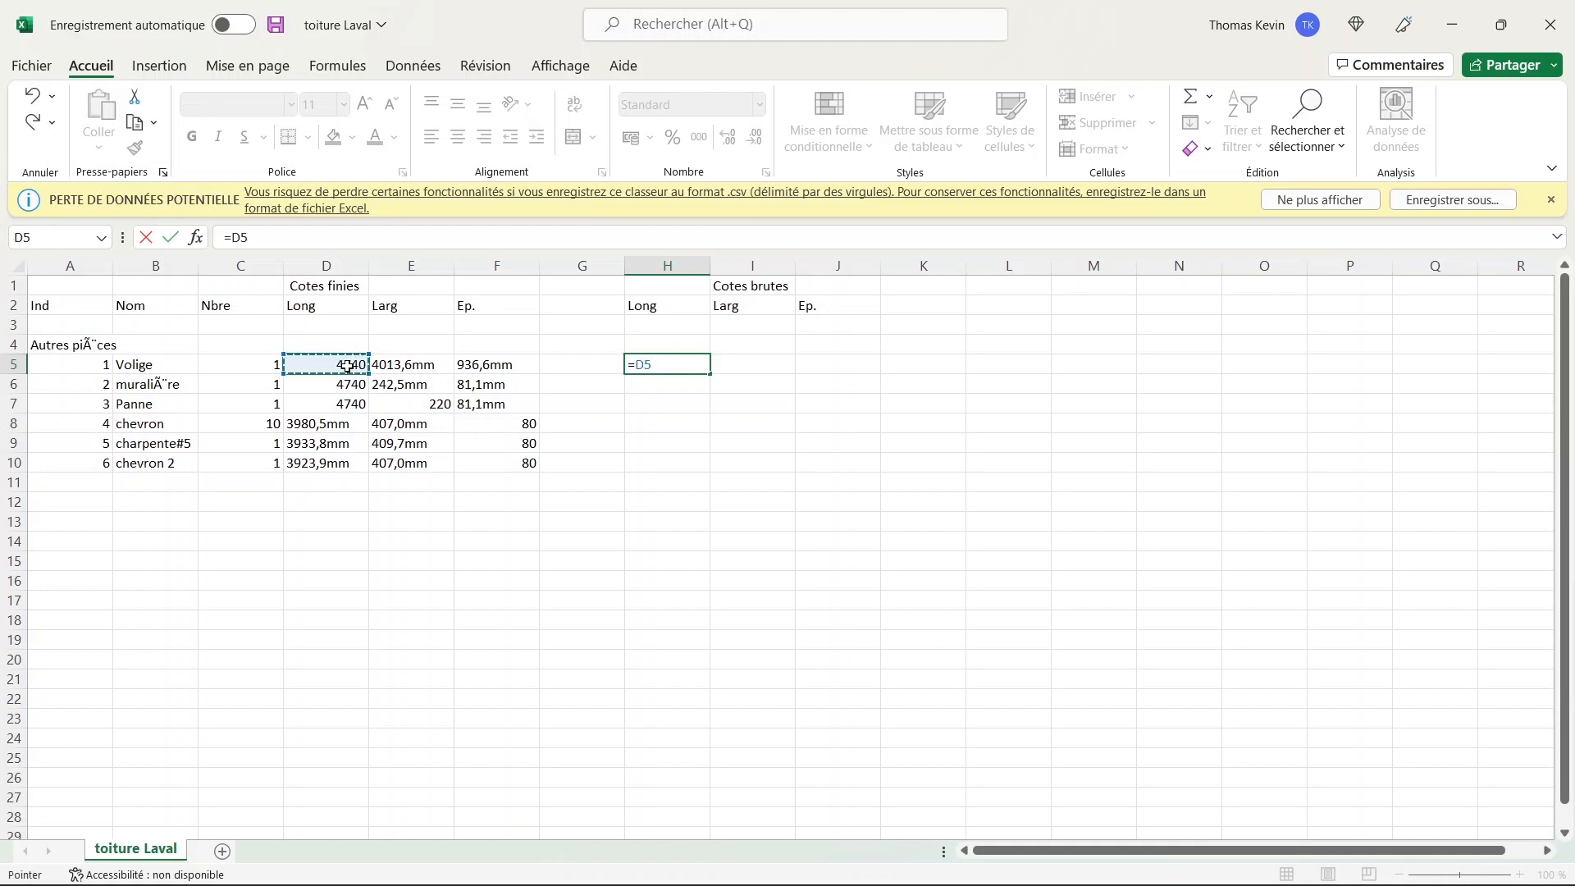
pyautogui.write('+200')
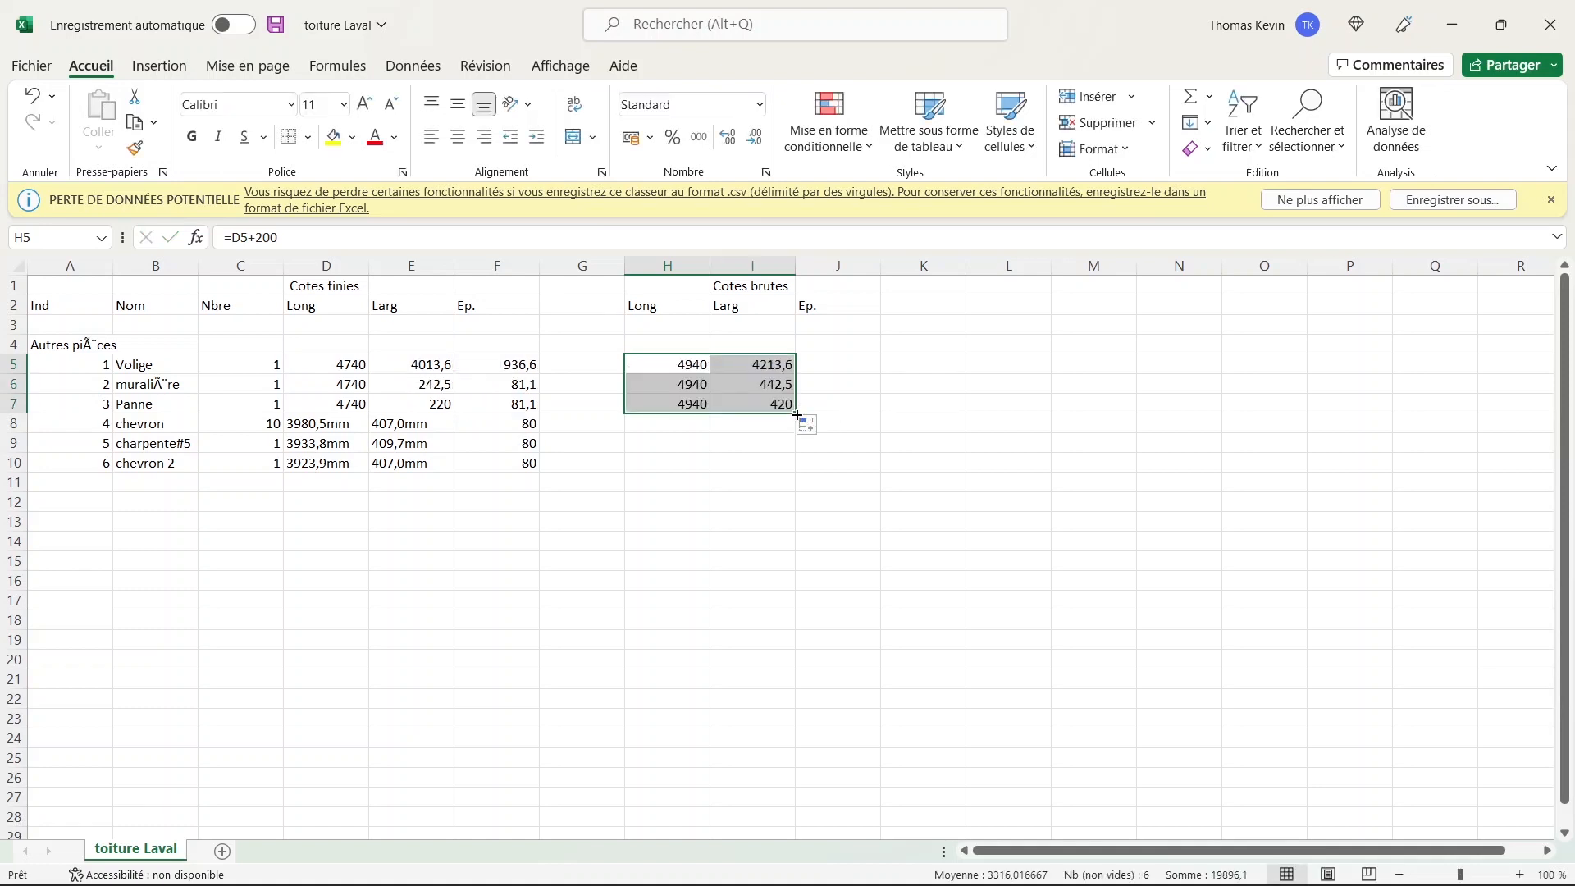
pyautogui.moveTo(797, 415); pyautogui.dragTo(867, 417)
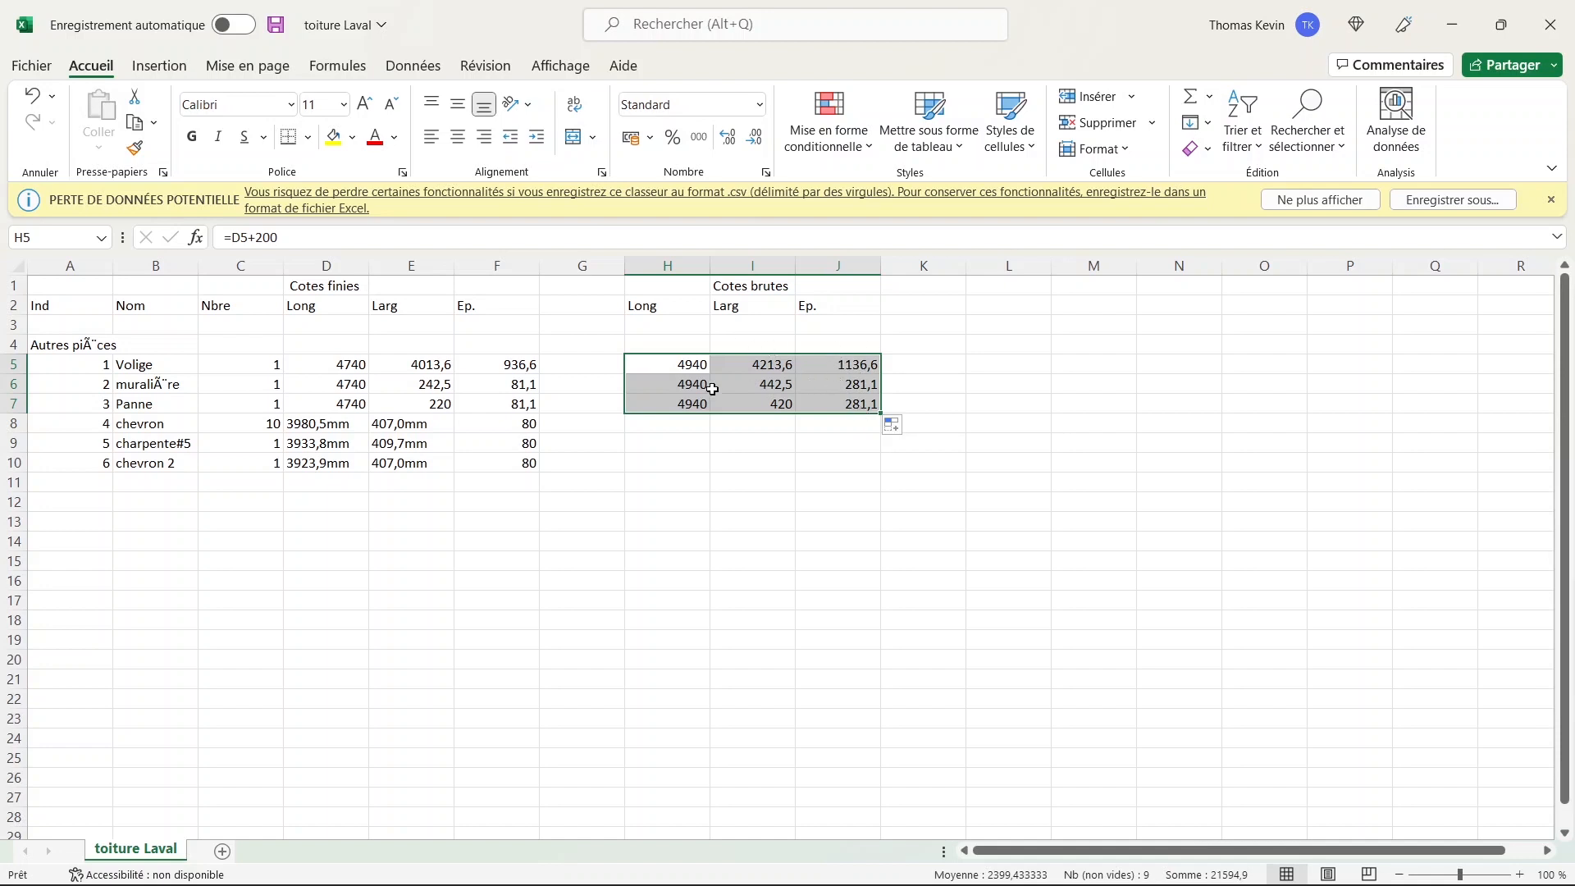
# Switch back to SketchUp and generate the cut list again without overwriting, appending .2 to the existing file name
pyautogui.click(839, 862)
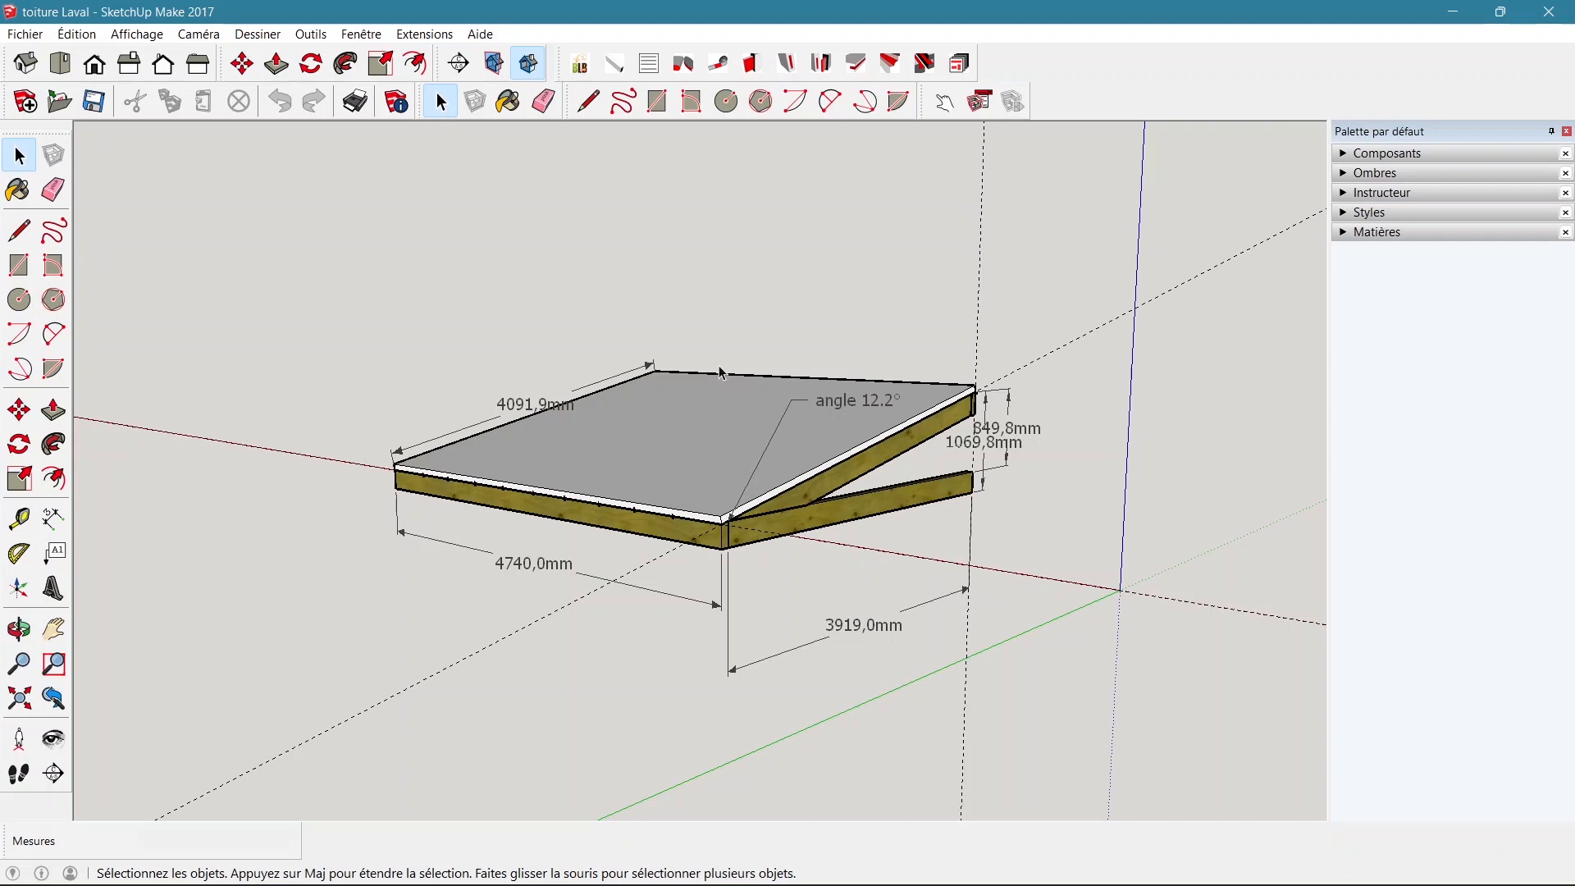
pyautogui.click(660, 67)
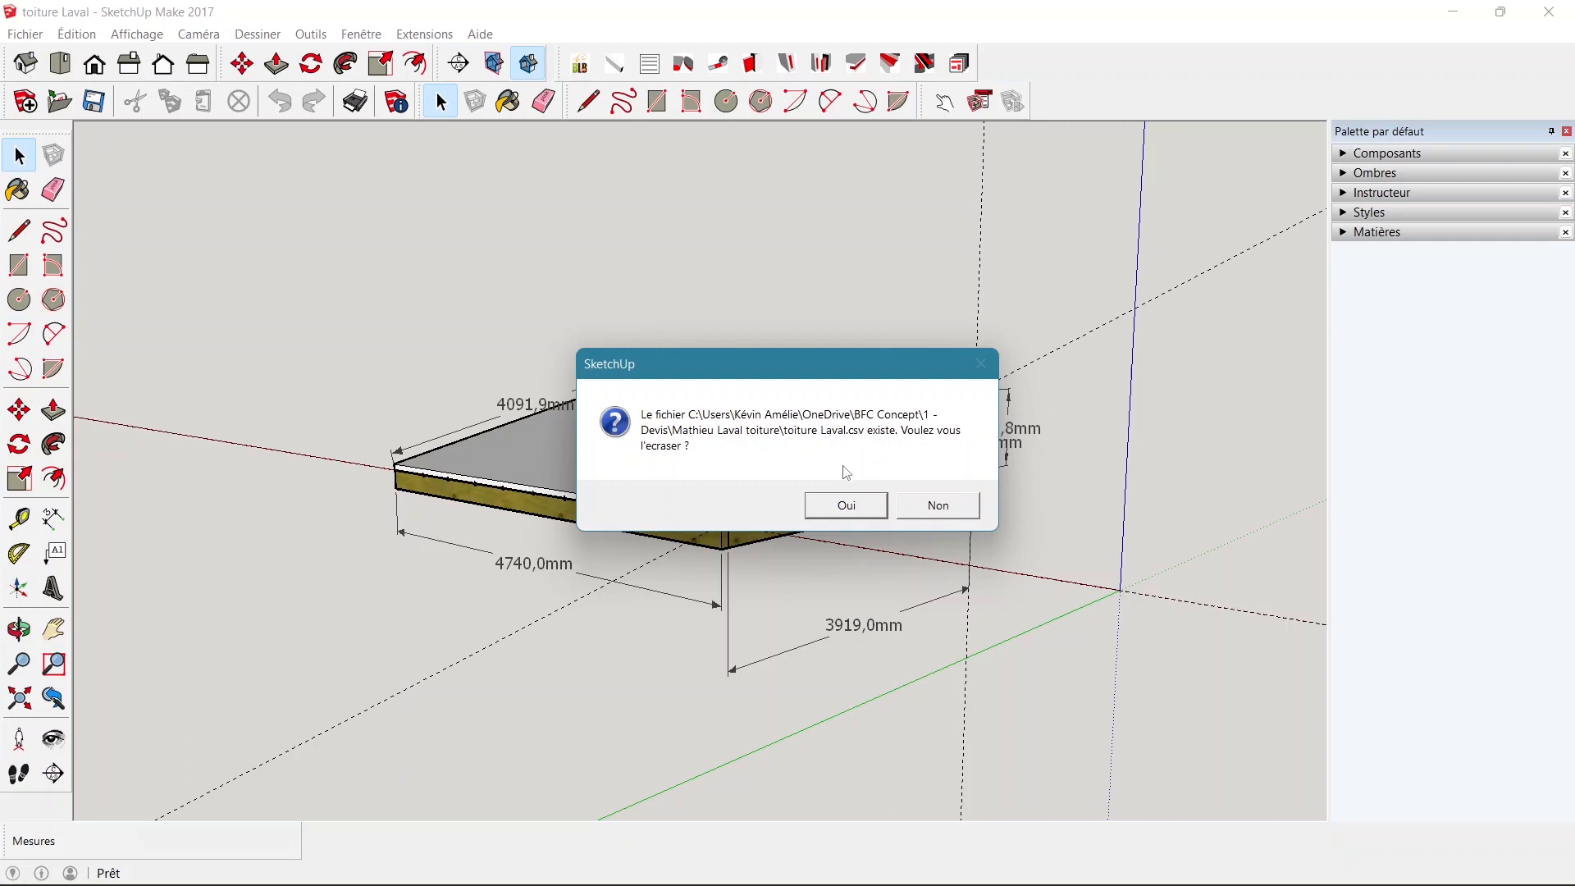
pyautogui.click(935, 505)
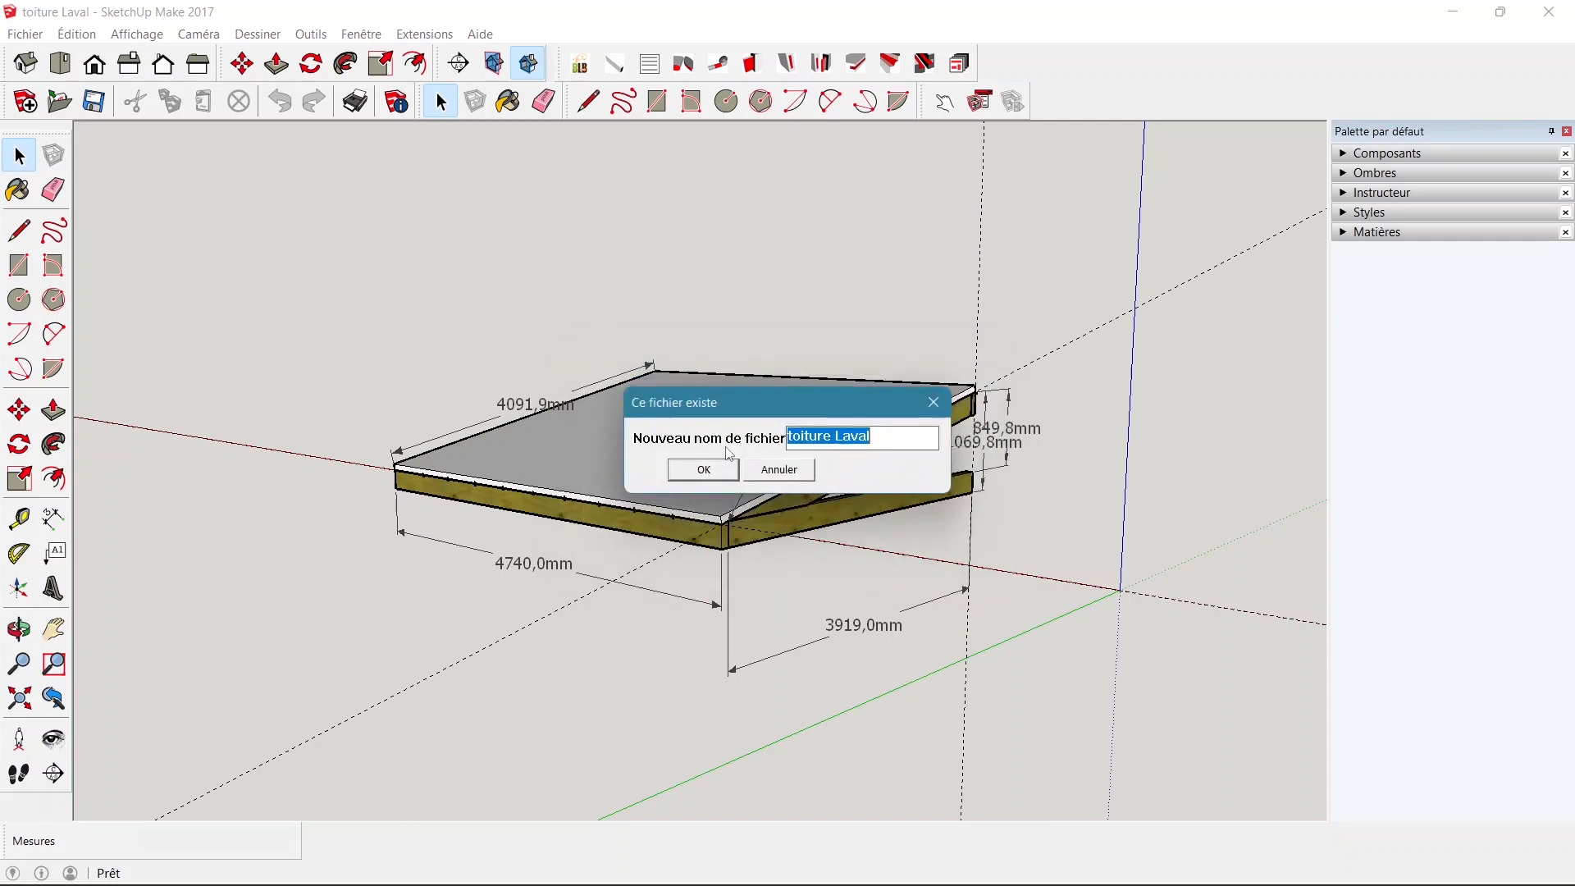
pyautogui.click(893, 439)
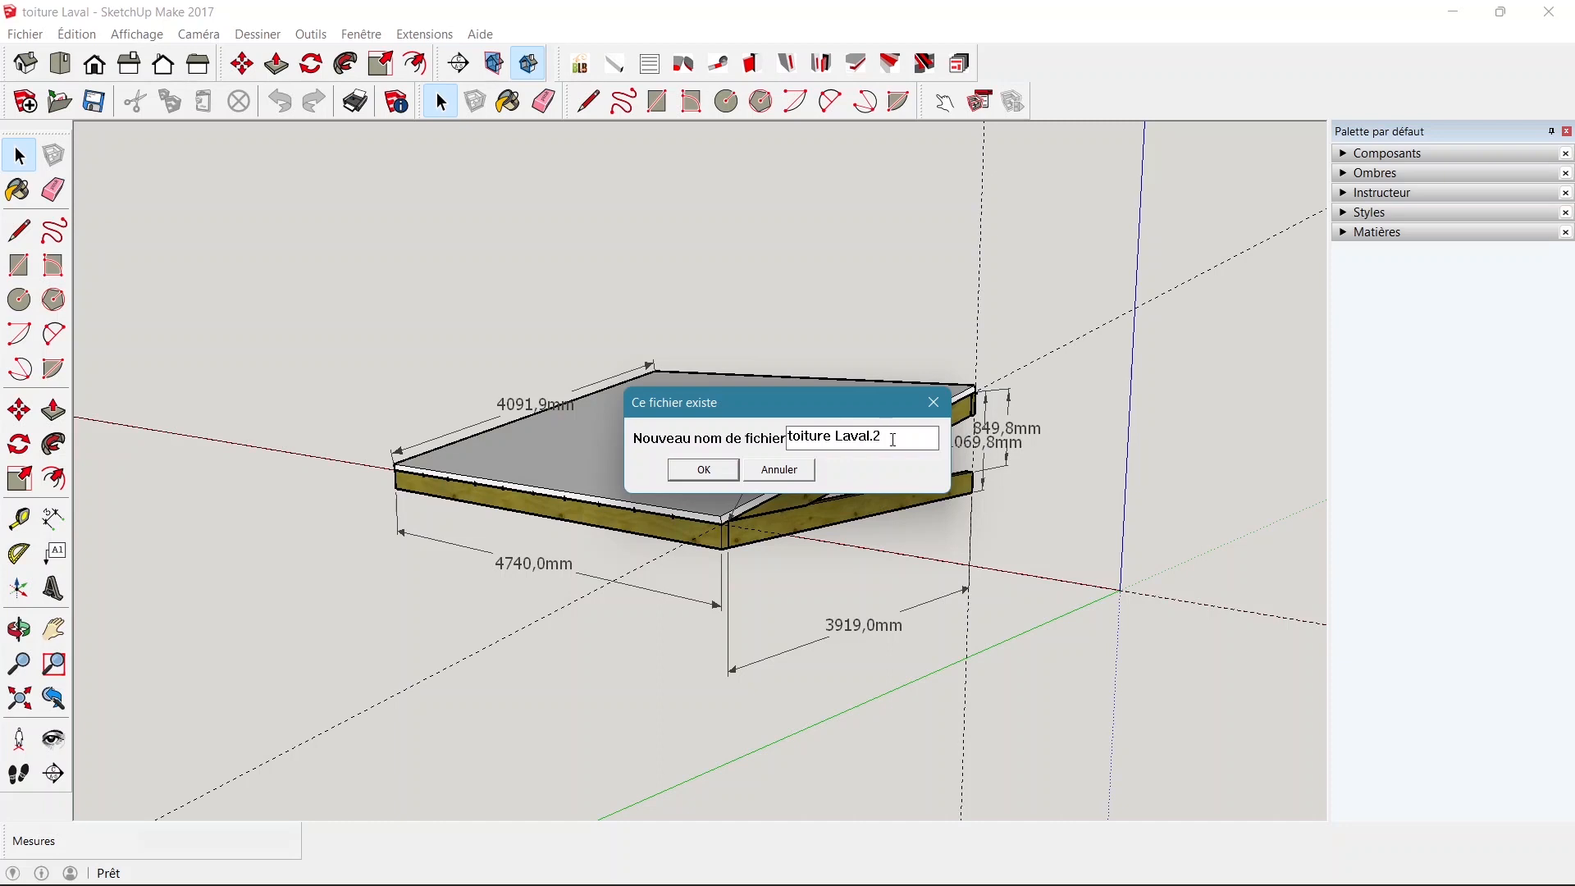
pyautogui.click(692, 474)
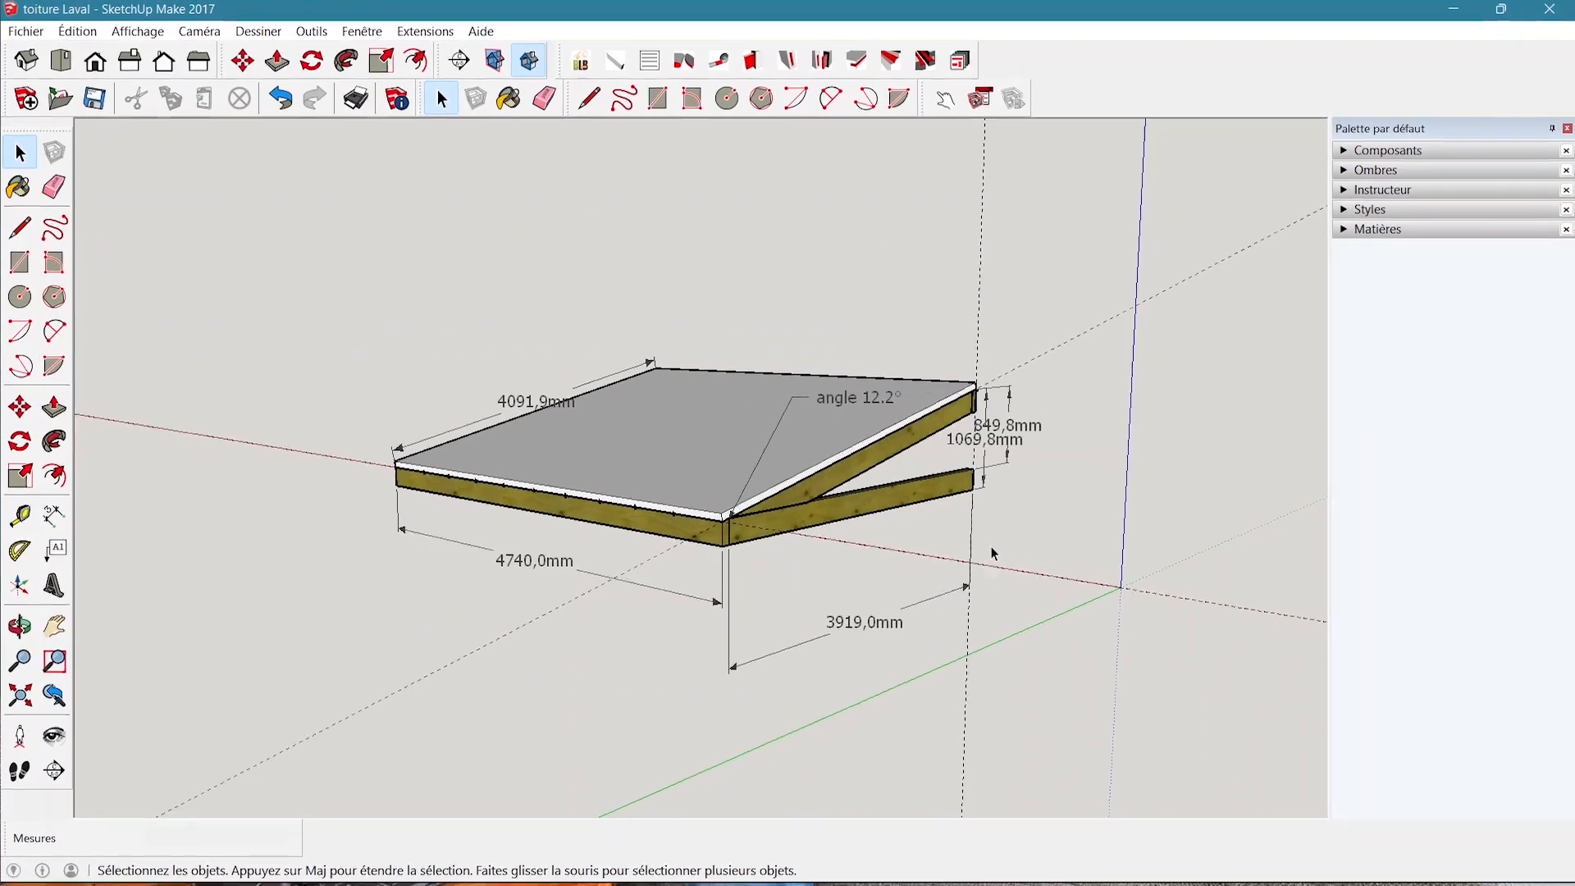
# Select only the Volige roof panel and generate its cut list without overwriting, appending .3 to the existing file name
pyautogui.click(748, 436)
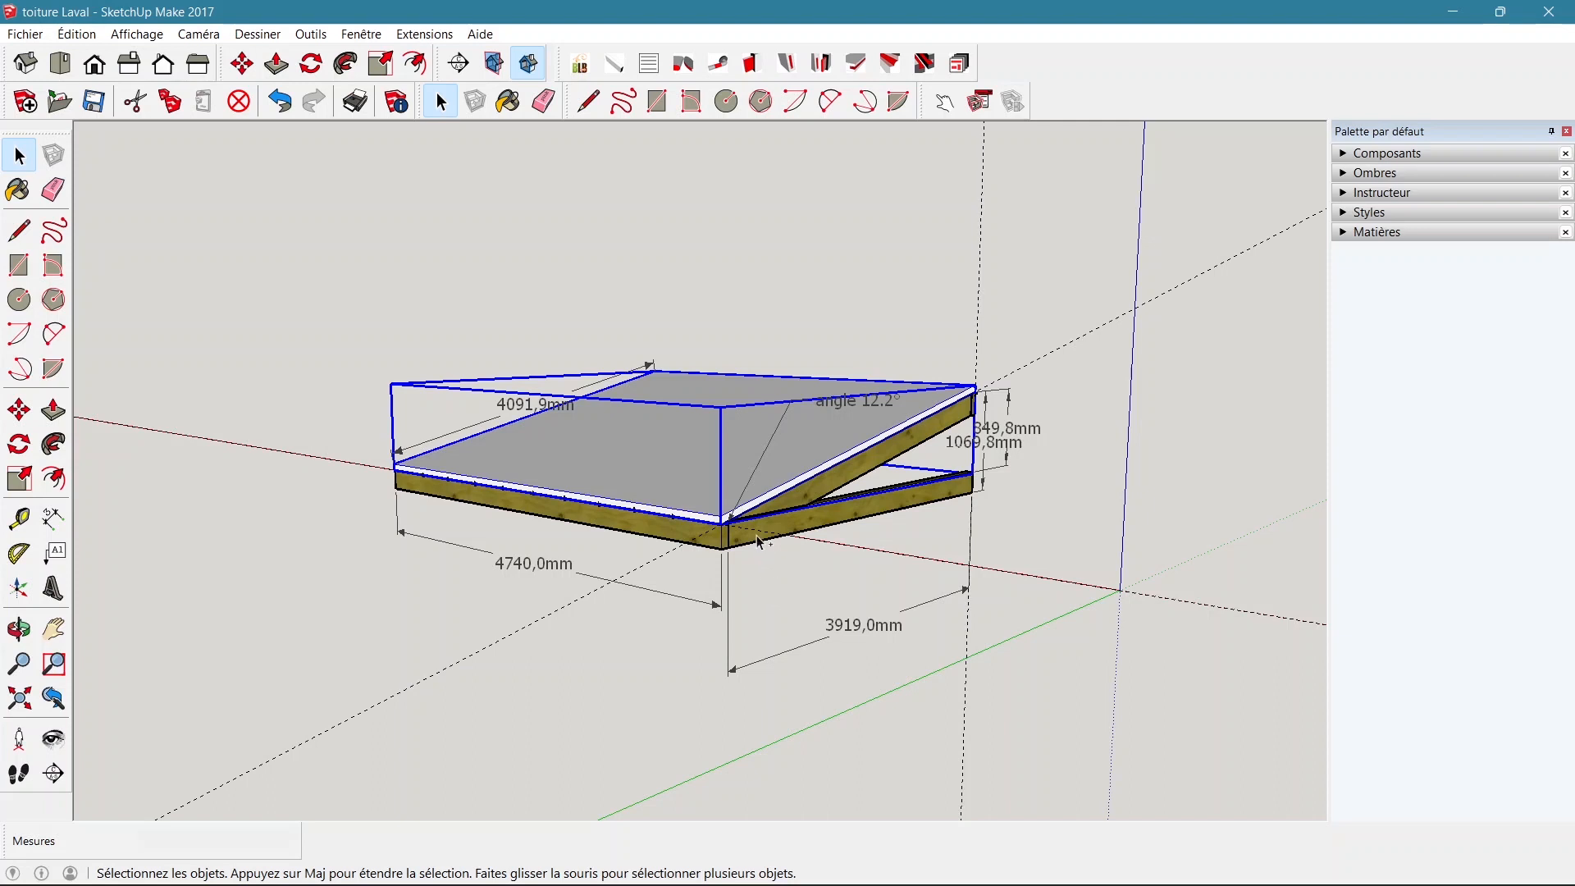
pyautogui.keyDown('shift'); pyautogui.click(685, 543); pyautogui.keyUp('shift')
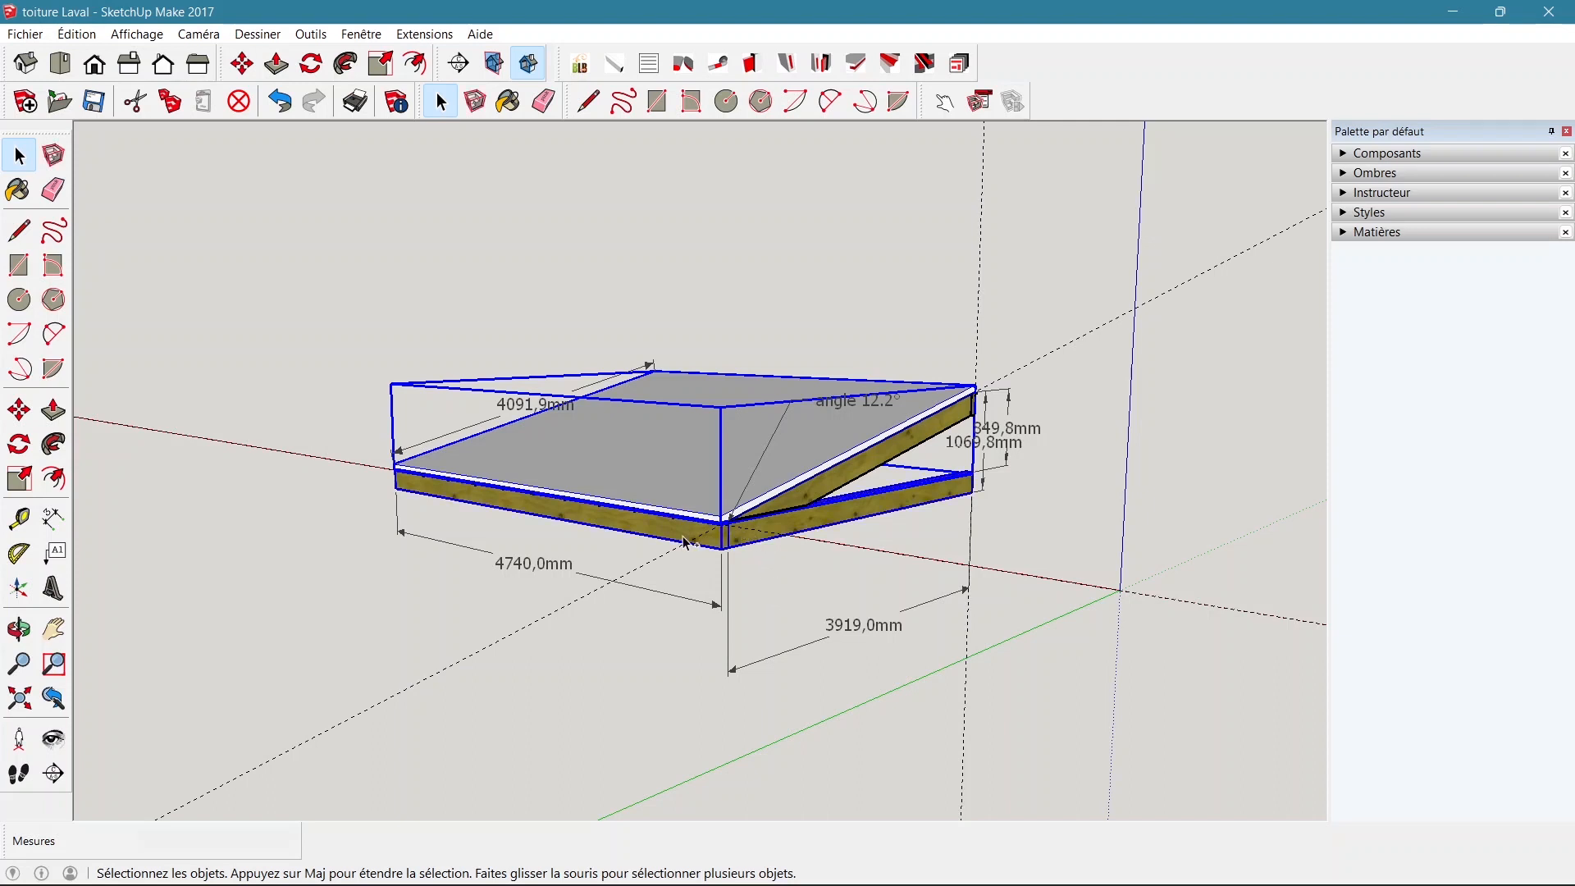
pyautogui.click(704, 469)
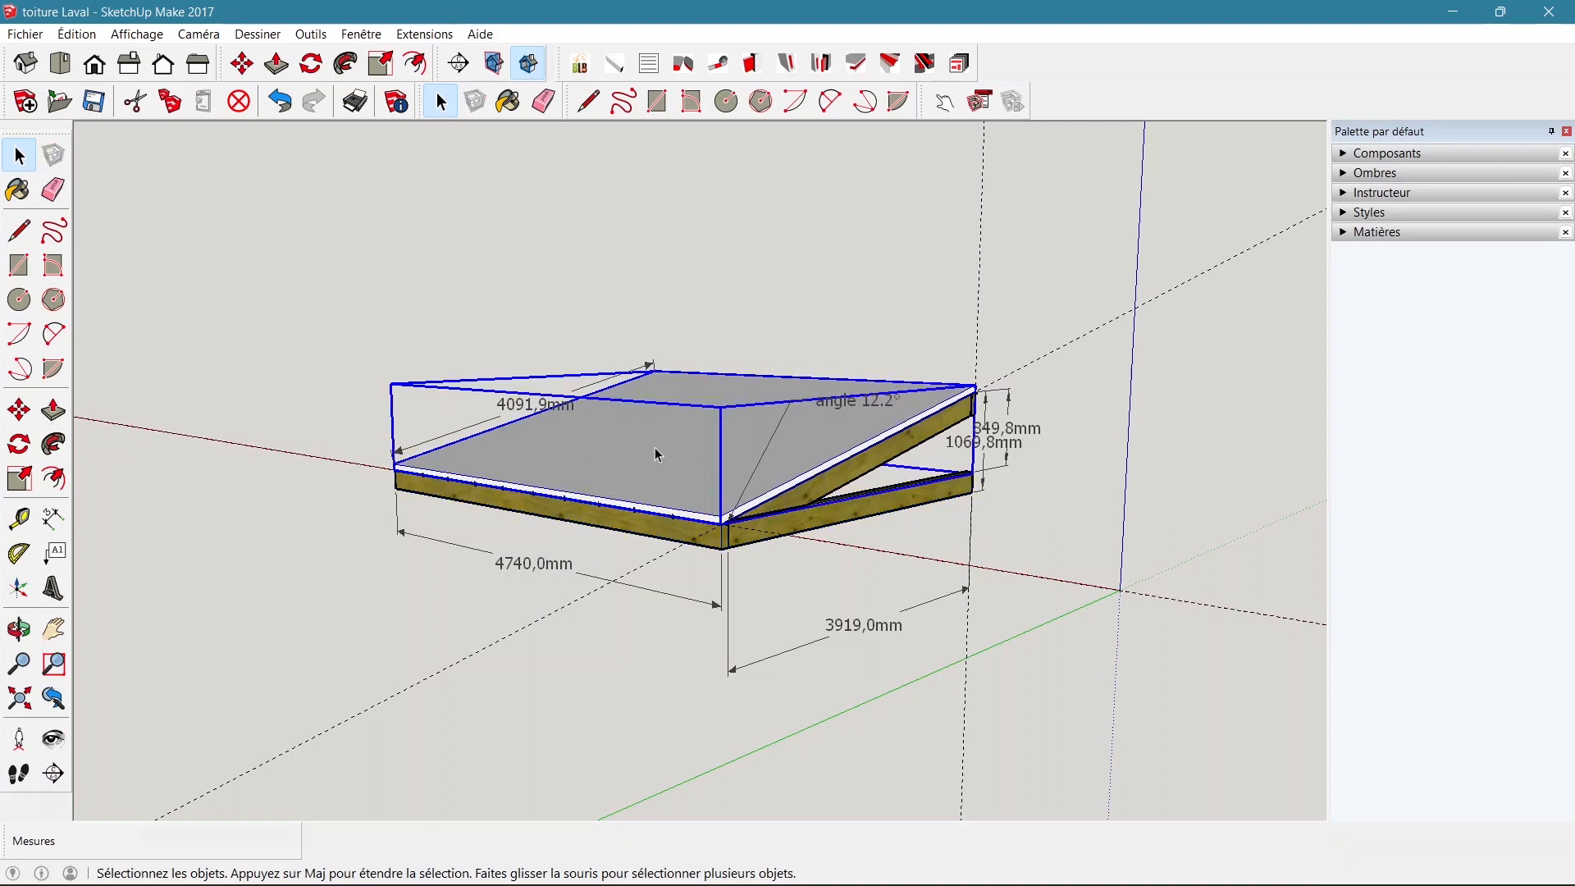
pyautogui.click(654, 69)
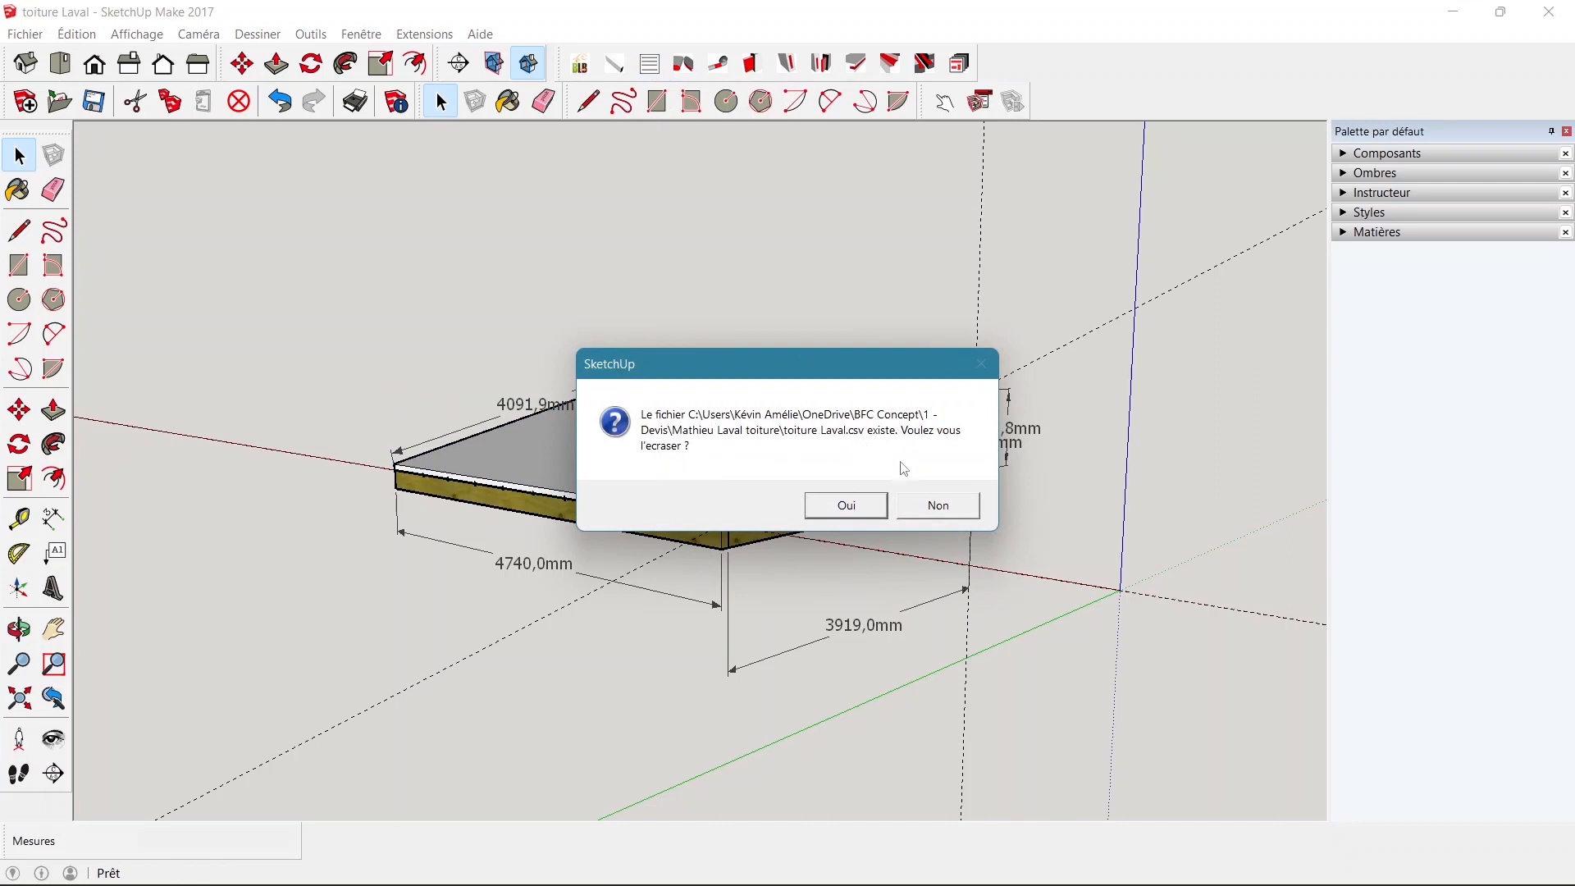
pyautogui.click(940, 506)
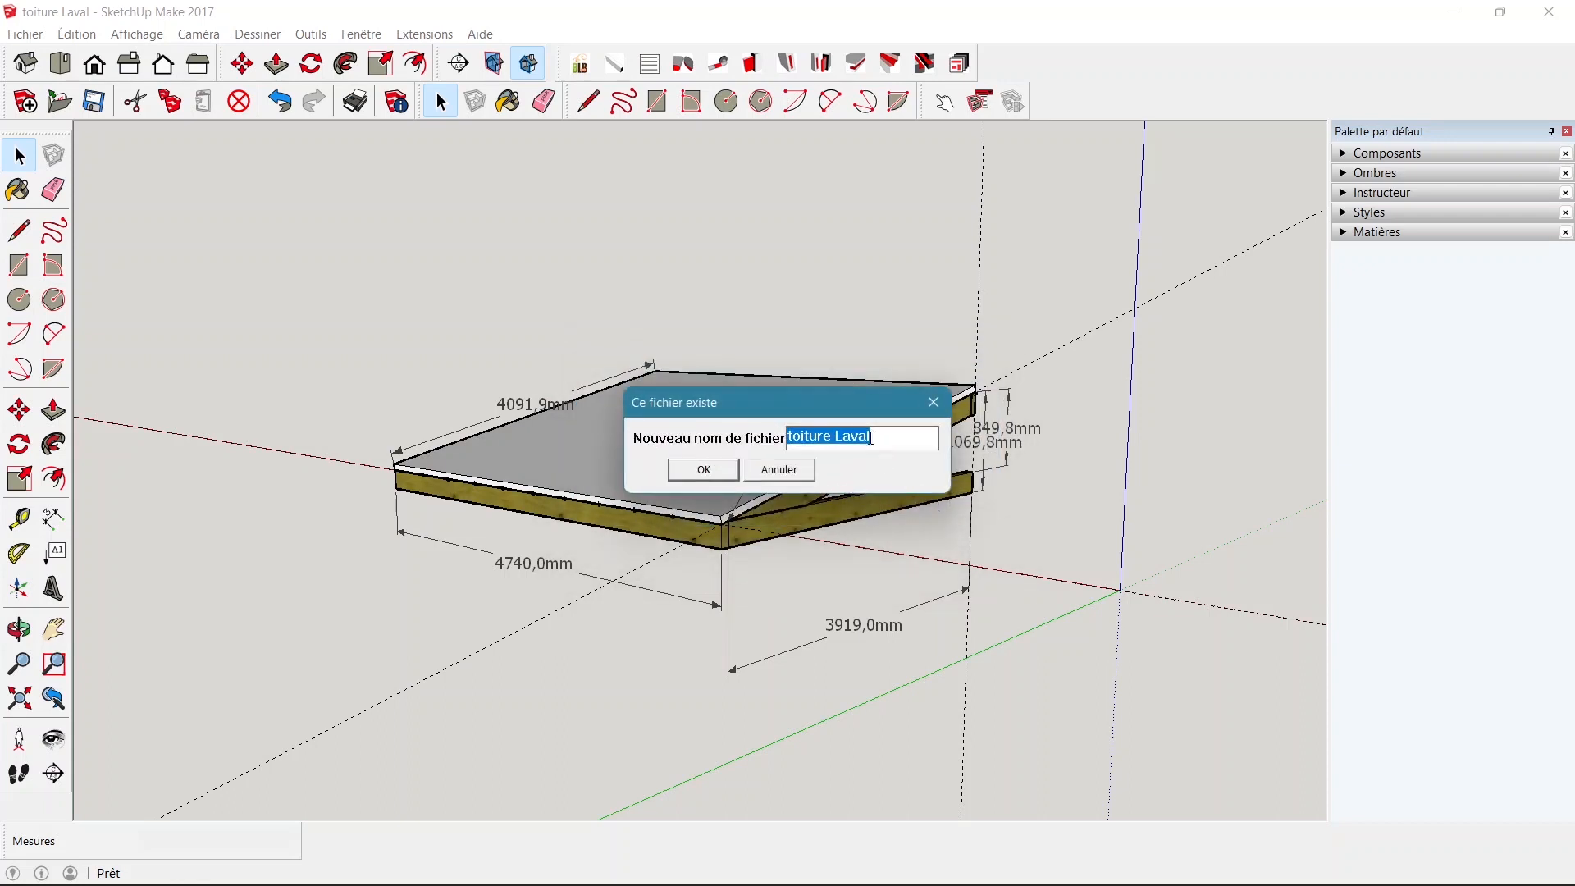
pyautogui.click(877, 434)
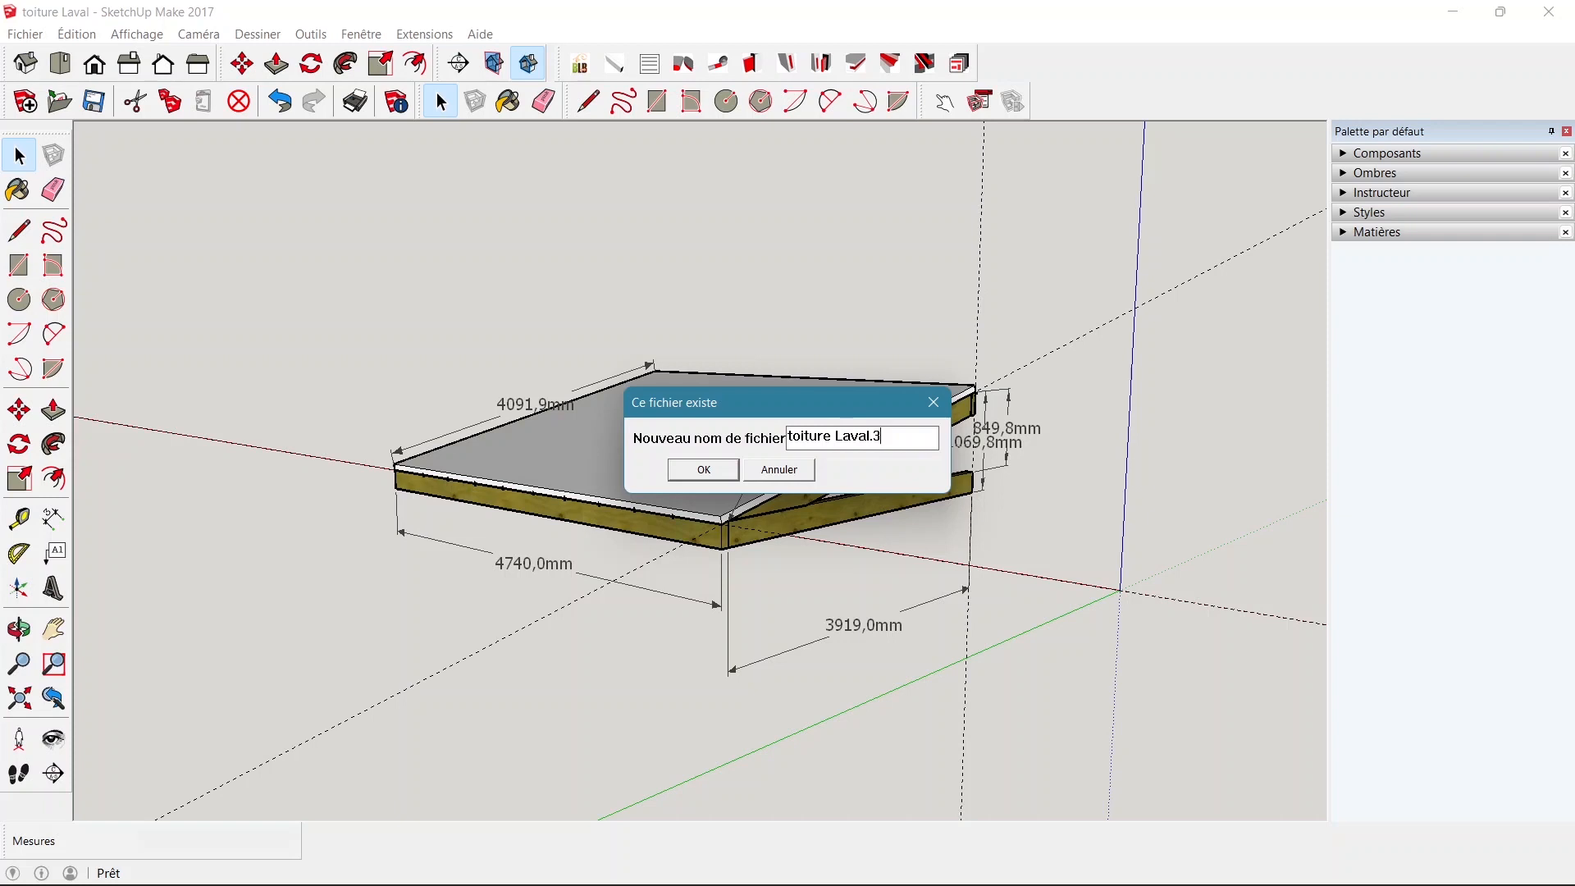
pyautogui.click(714, 474)
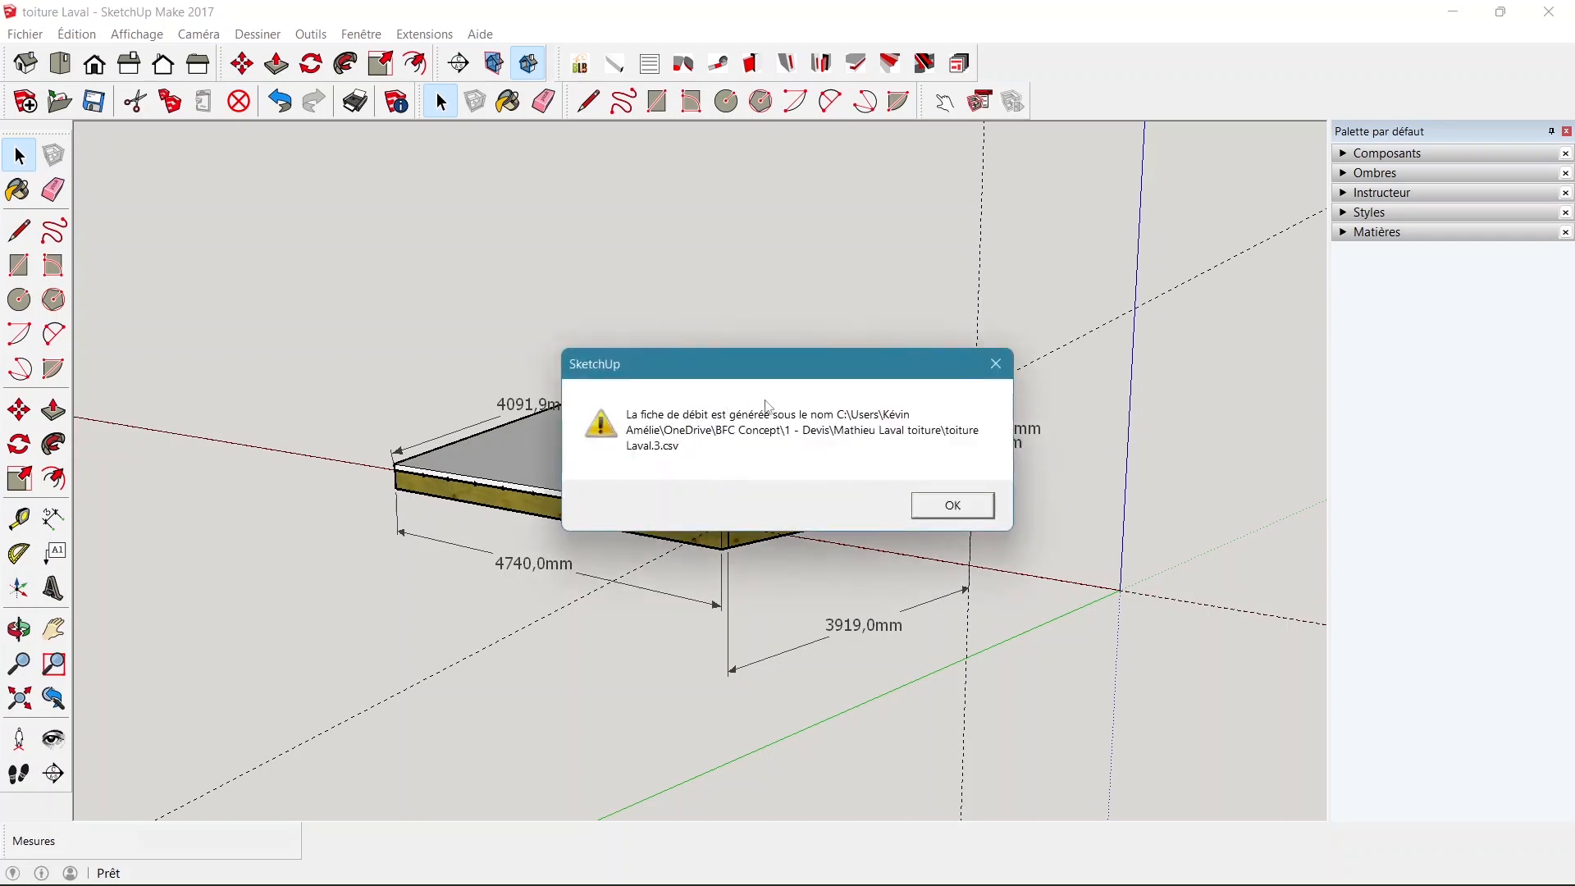
pyautogui.click(953, 505)
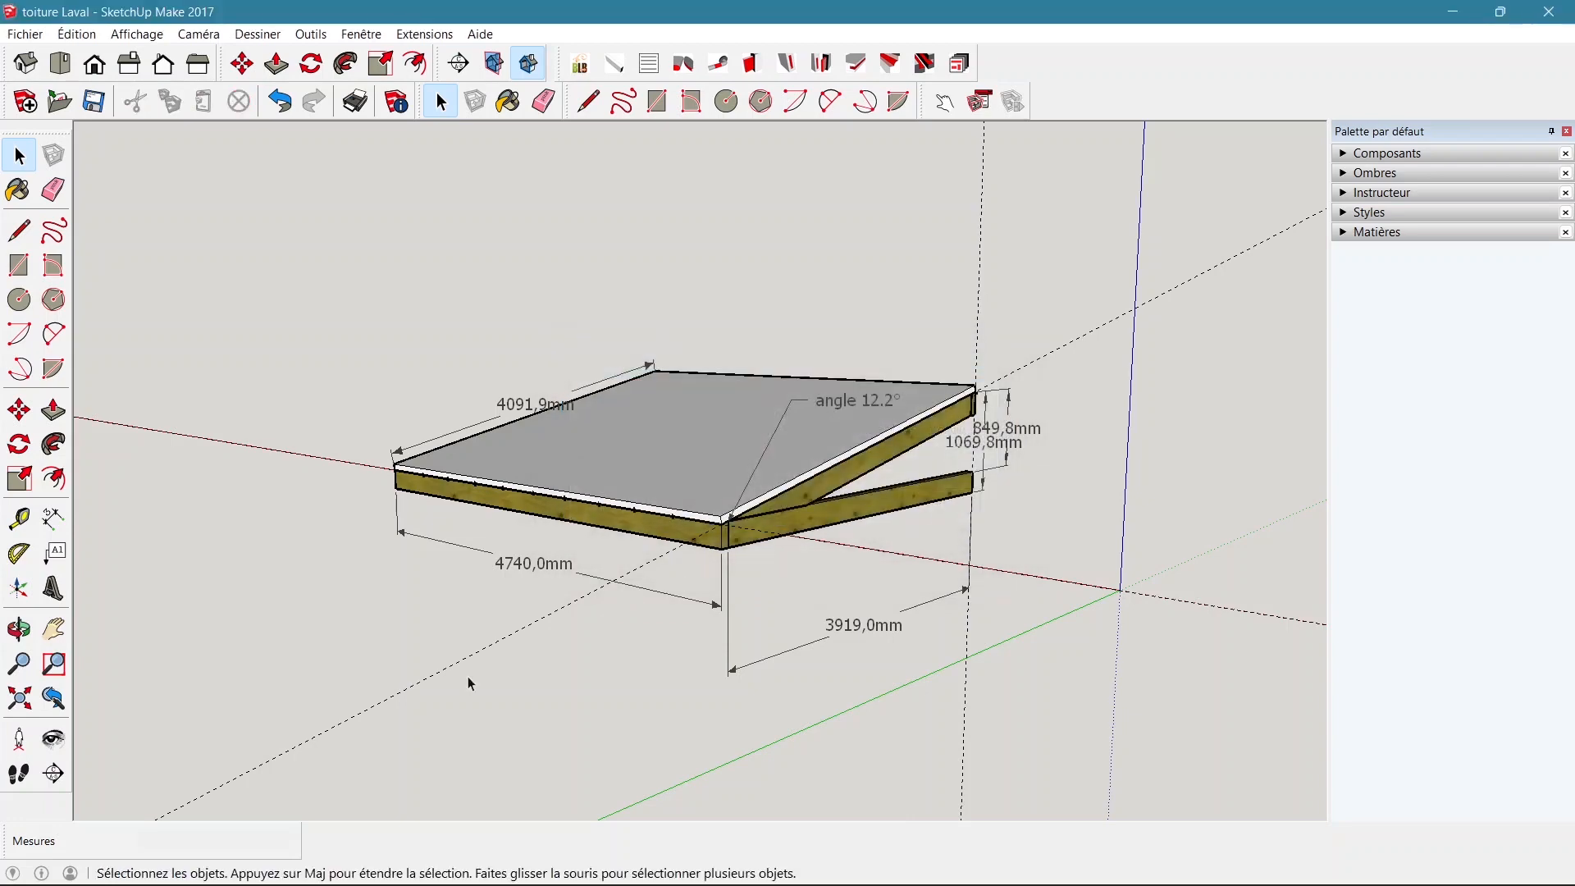
# Open the cut list CSV ending in .3 in Excel from the project folder and check which parts it lists
pyautogui.click(305, 864)
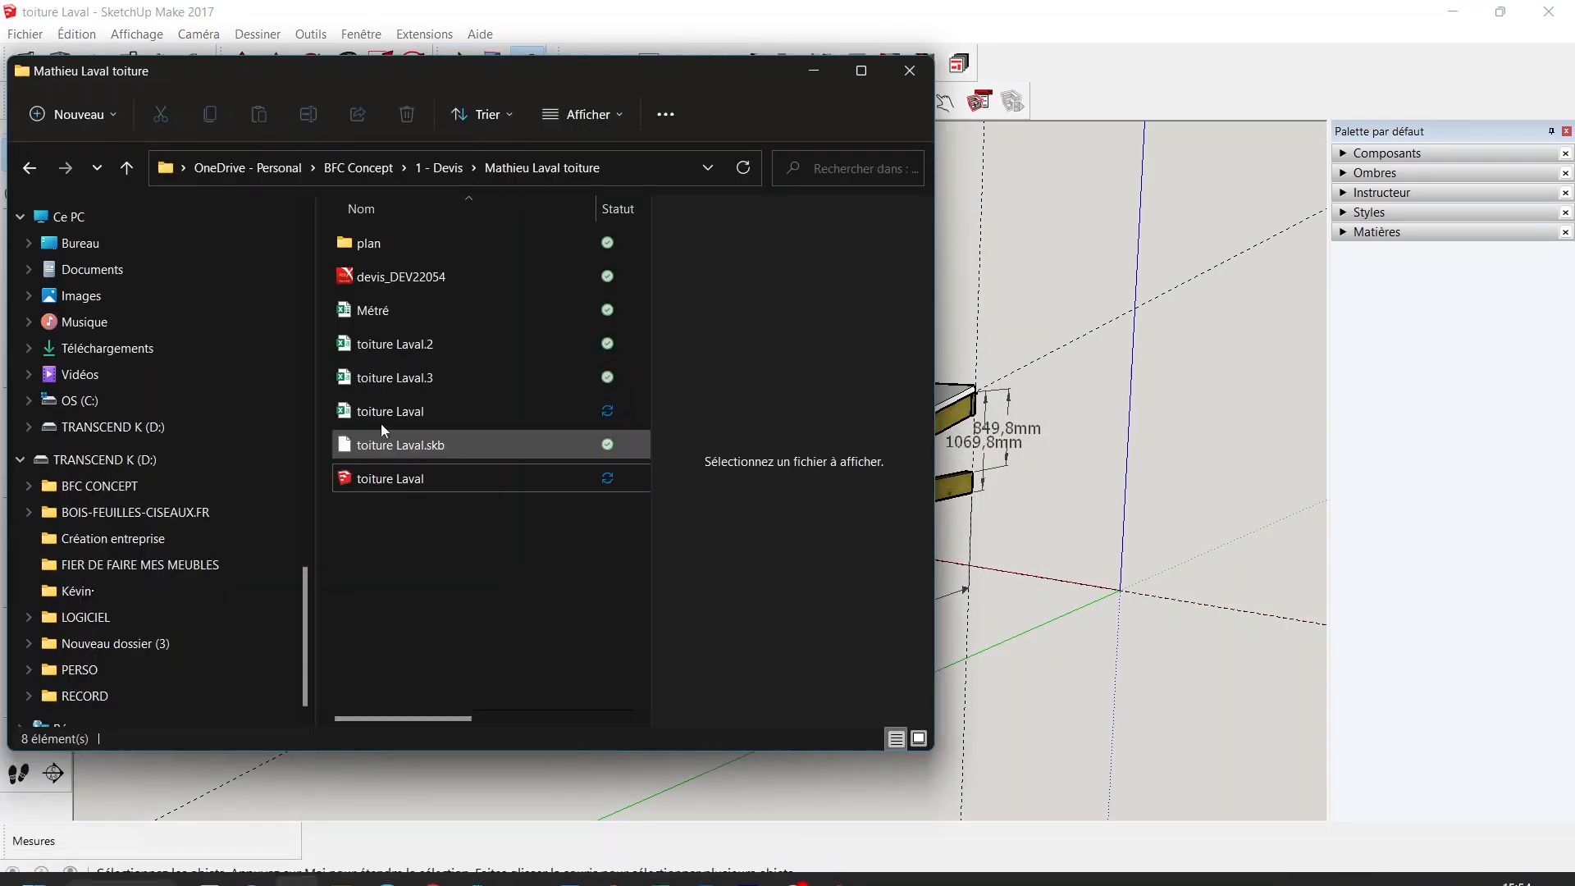
pyautogui.doubleClick(391, 384)
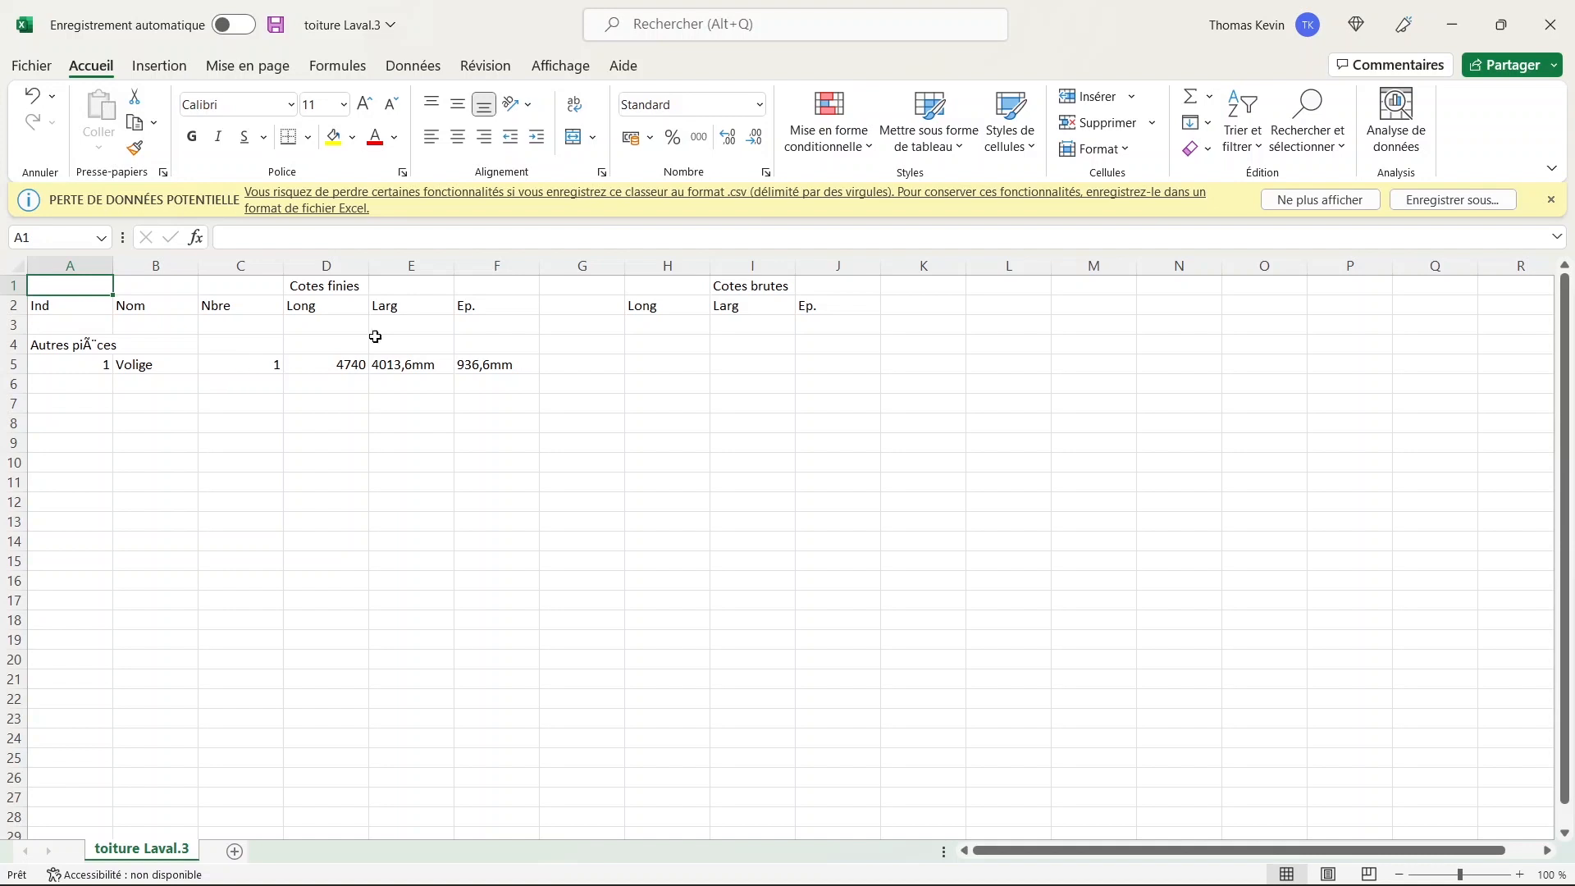
pyautogui.click(444, 501)
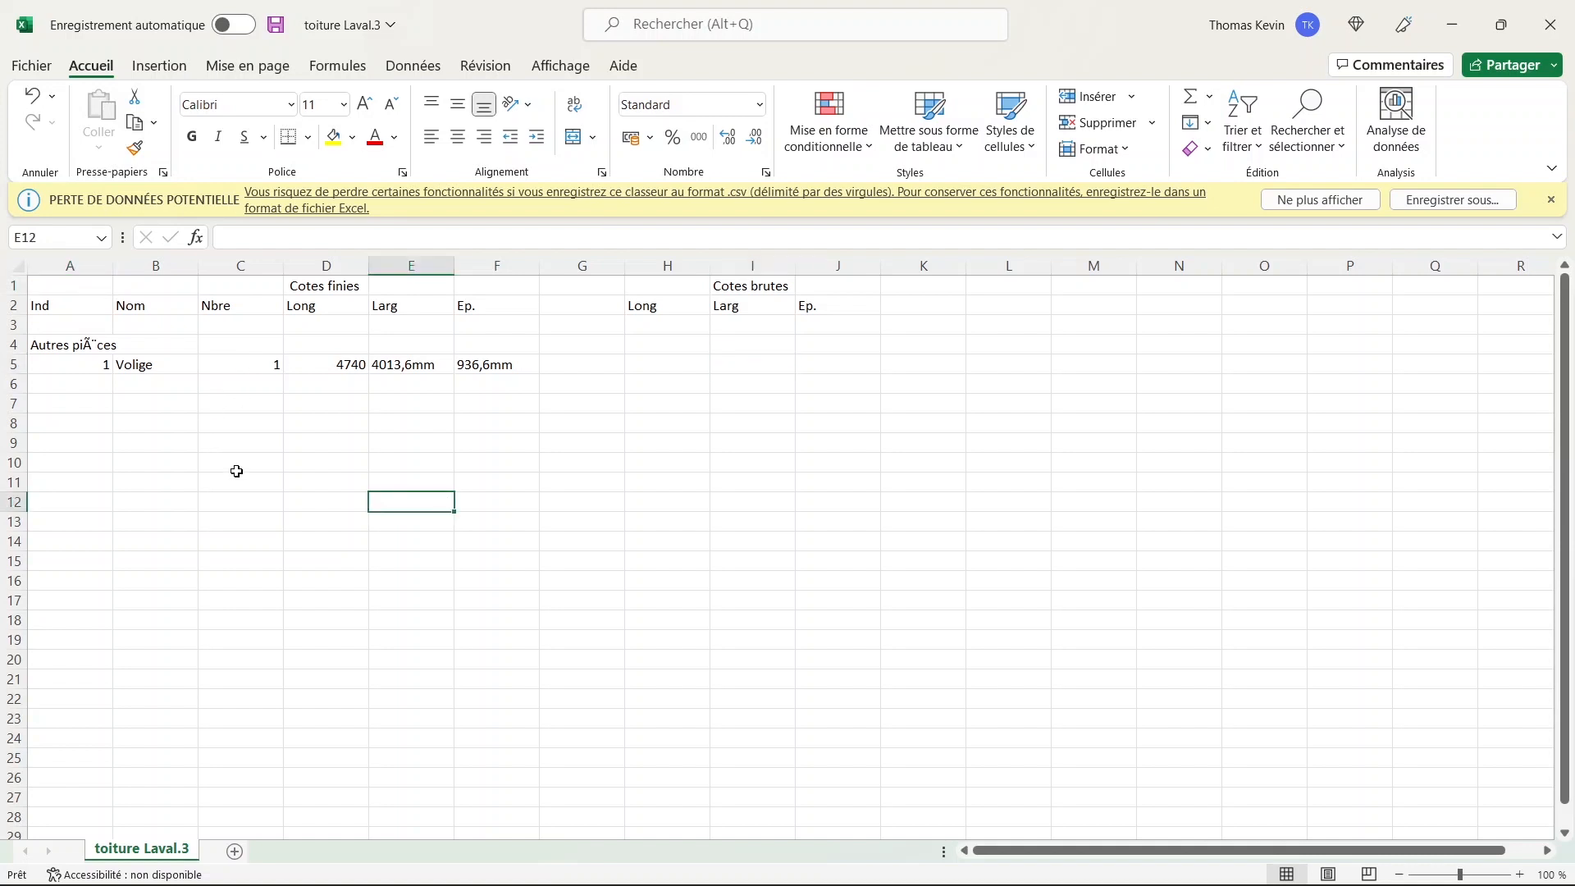